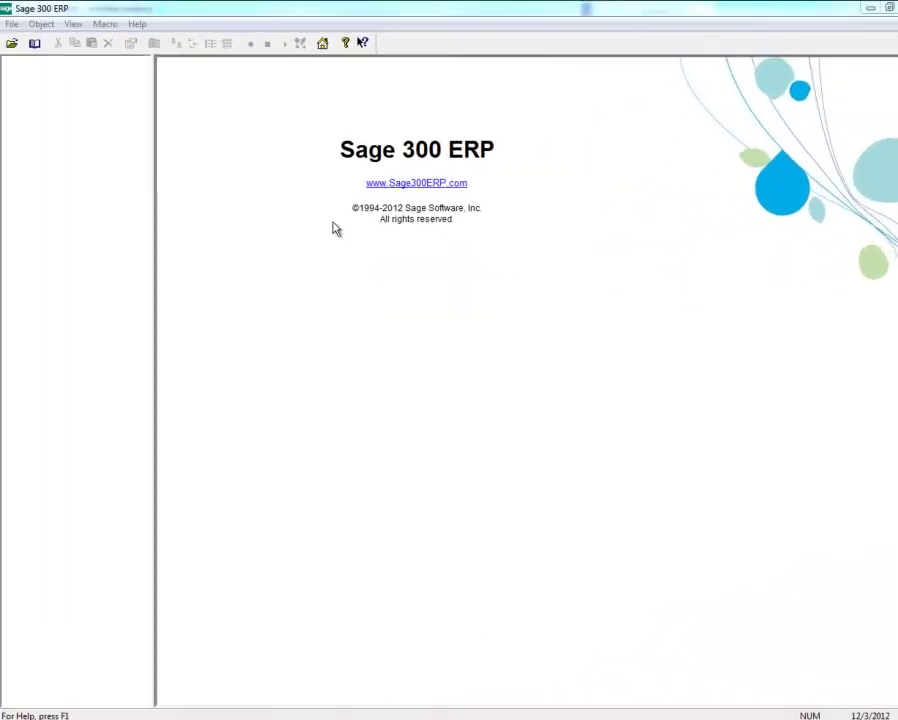
Open the Sample Company Inc. company as user ADMIN
{"action": "left_click", "coordinate": [11, 23]}
{"action": "left_click", "coordinate": [20, 39]}
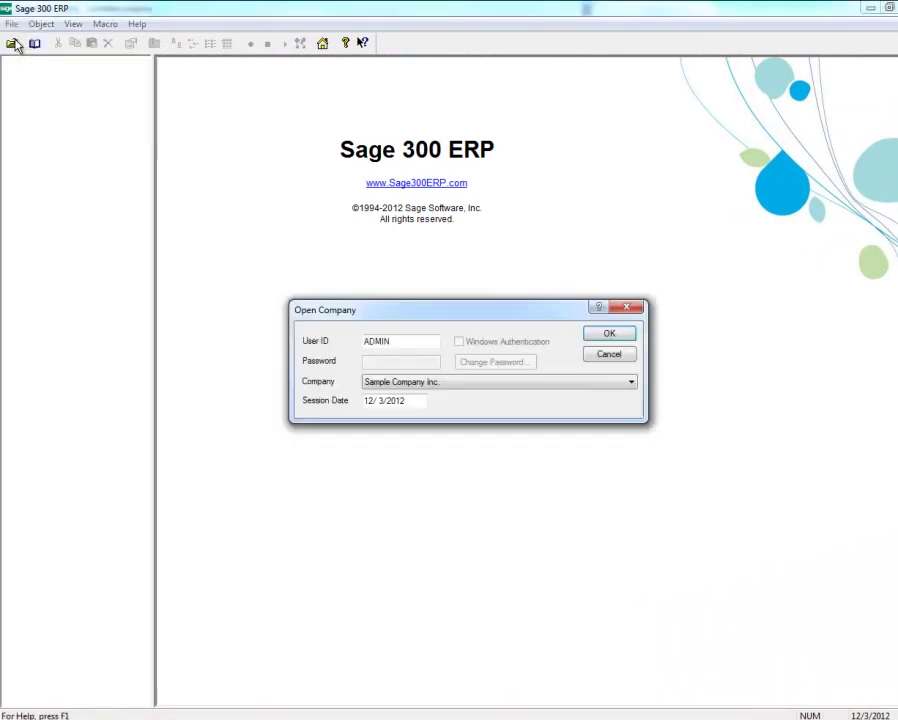
{"action": "left_click", "coordinate": [609, 333]}
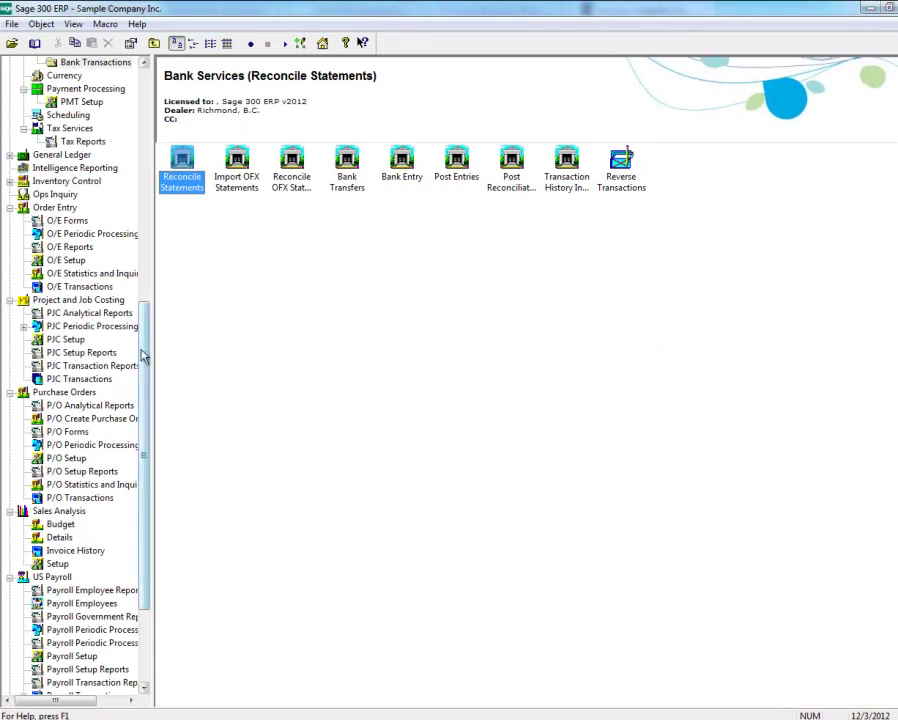
Expand Bank Services > Bank Transactions and launch Reverse Transactions
{"action": "left_click_drag", "start_coordinate": [142, 340], "coordinate": [150, 244]}
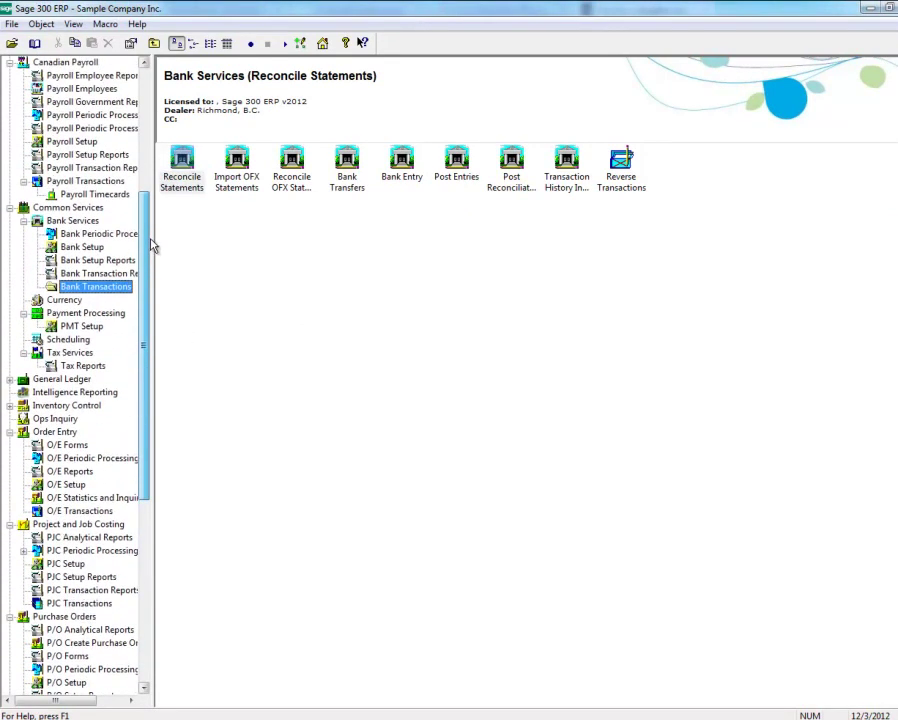
{"action": "left_click", "coordinate": [84, 221]}
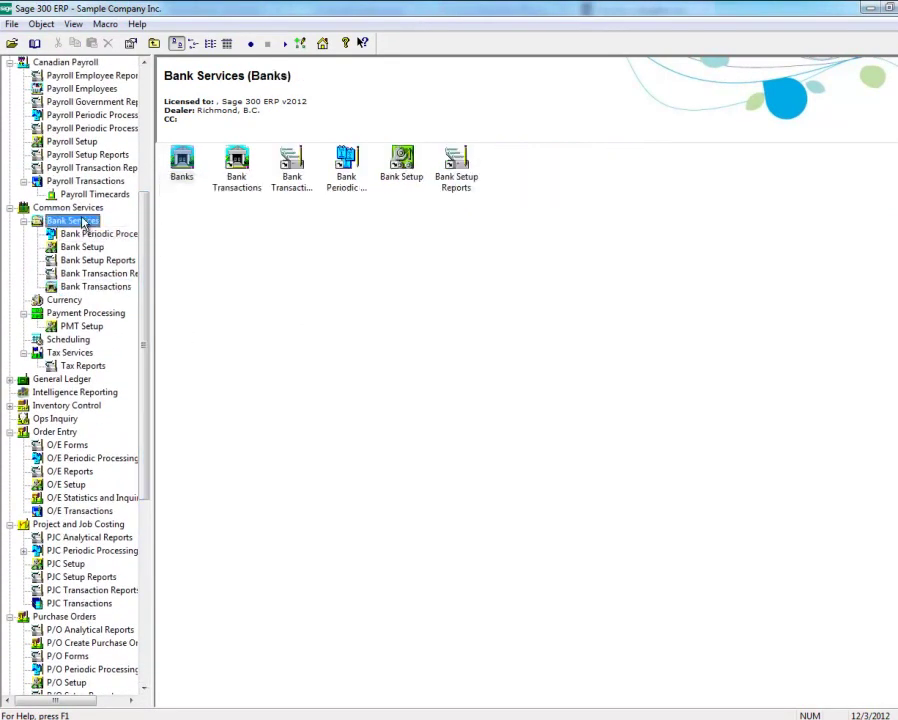
{"action": "left_click", "coordinate": [86, 288]}
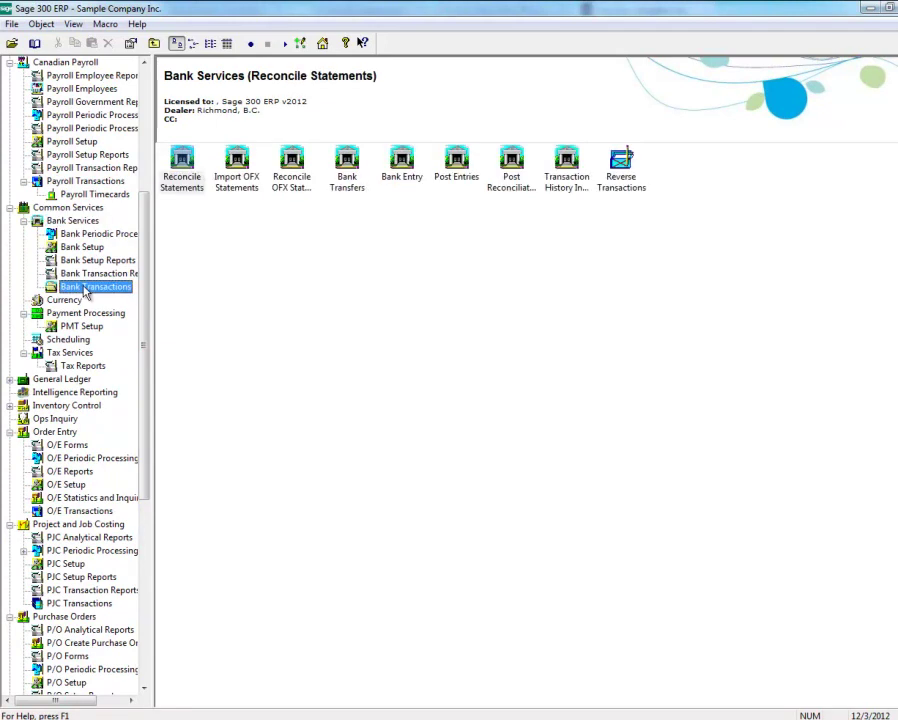
{"action": "double_click", "coordinate": [624, 178]}
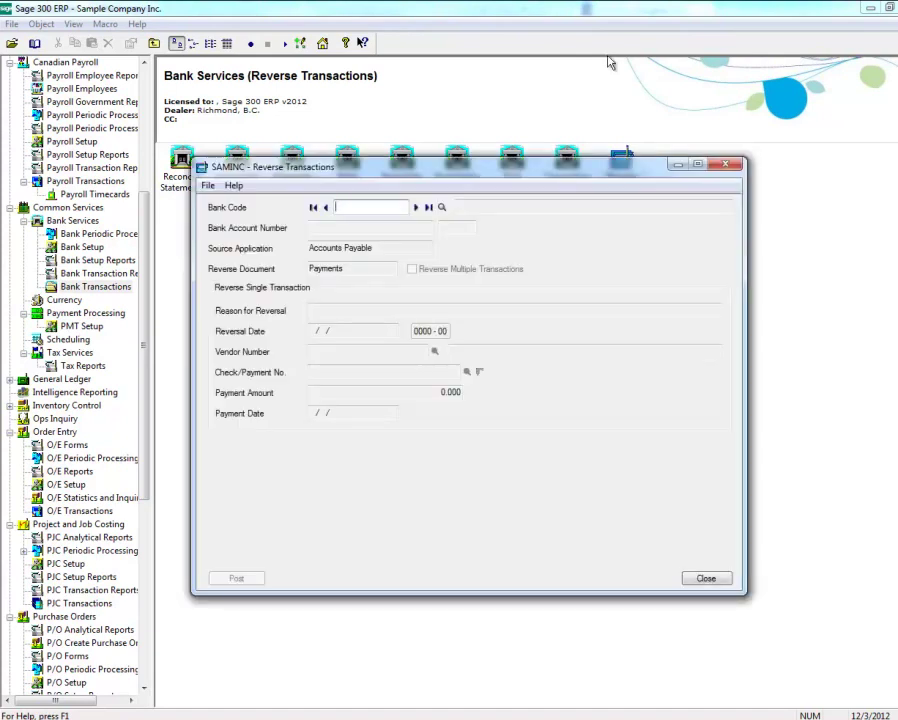
Set bank code CCB with Accounts Payable as the source and enable Reverse Multiple Transactions
{"action": "type", "text": "CCB"}
{"action": "key", "text": "Tab"}
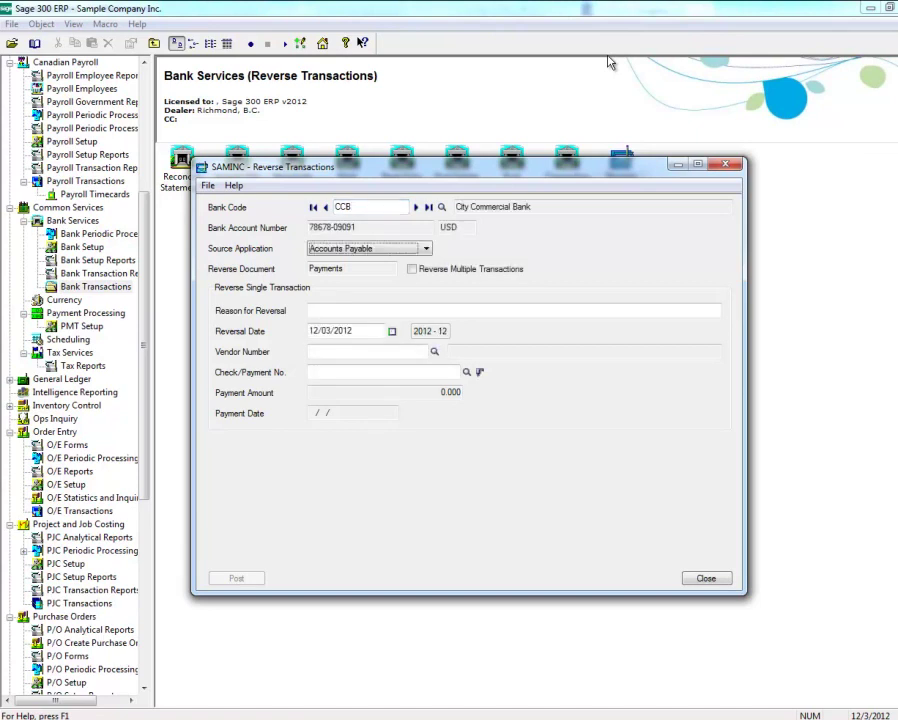
{"action": "left_click", "coordinate": [414, 249]}
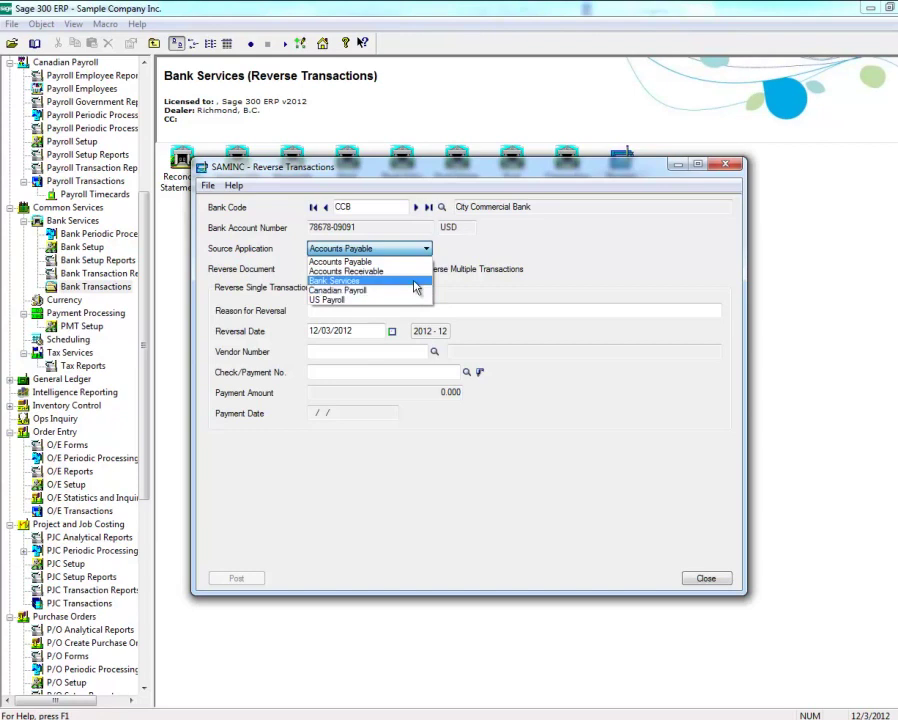
{"action": "left_click", "coordinate": [604, 289]}
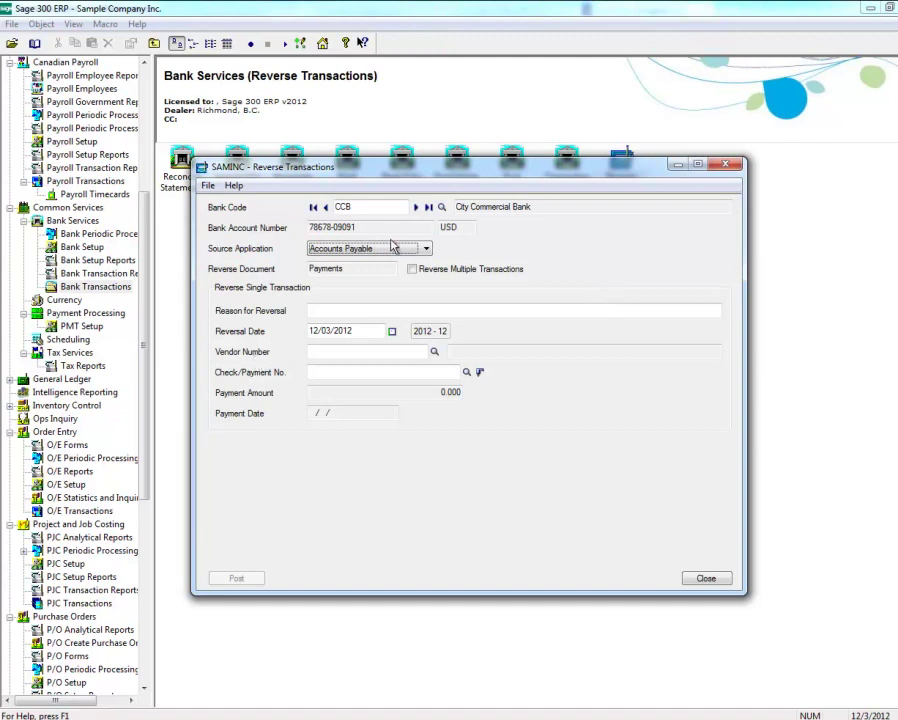
{"action": "left_click", "coordinate": [420, 248]}
{"action": "left_click", "coordinate": [393, 286]}
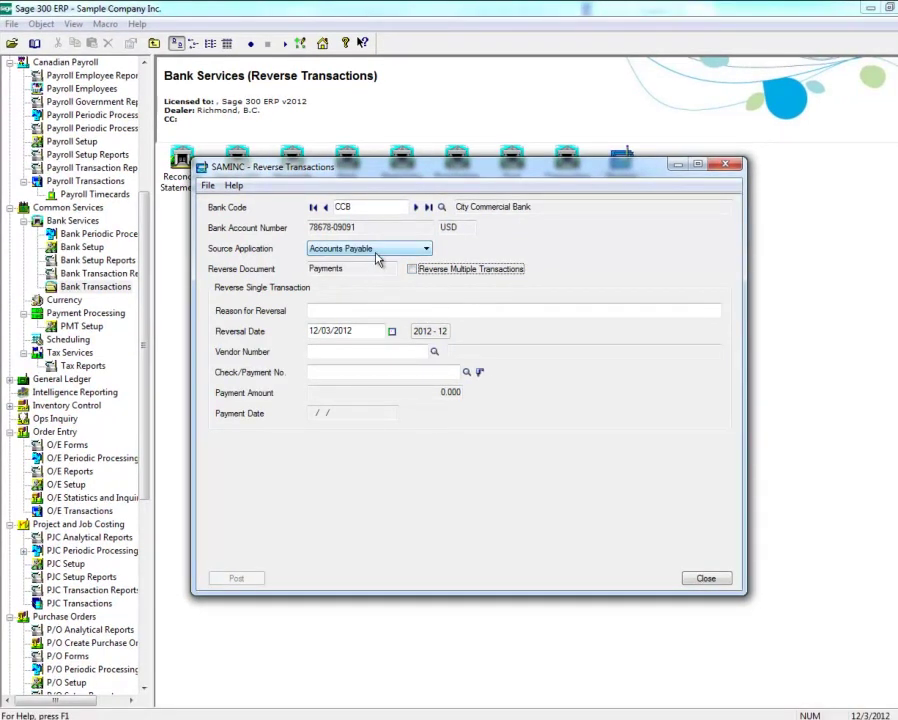
{"action": "left_click", "coordinate": [372, 256]}
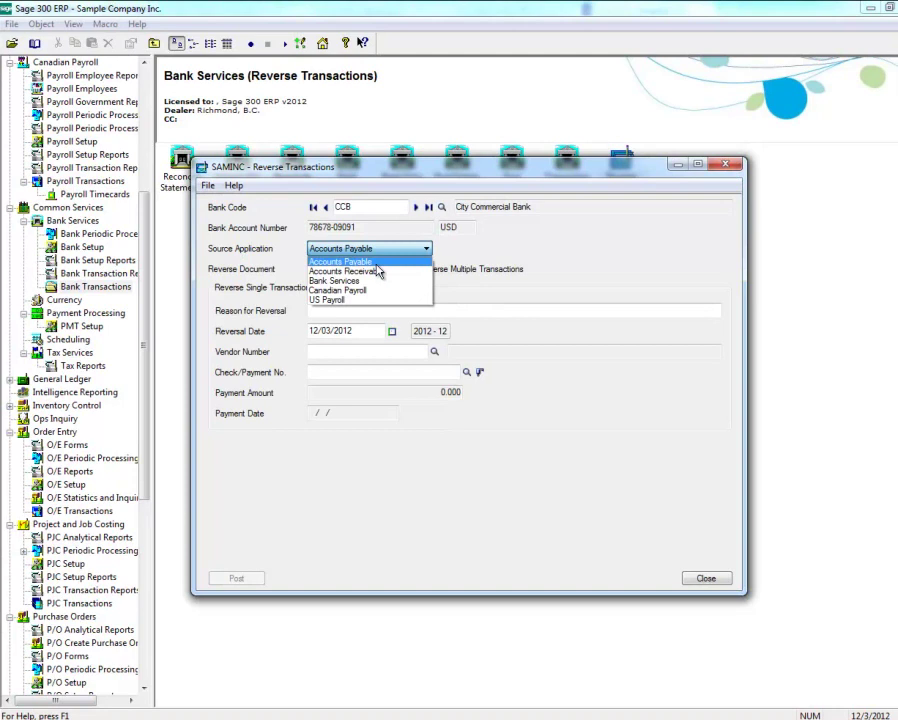
{"action": "left_click", "coordinate": [377, 265]}
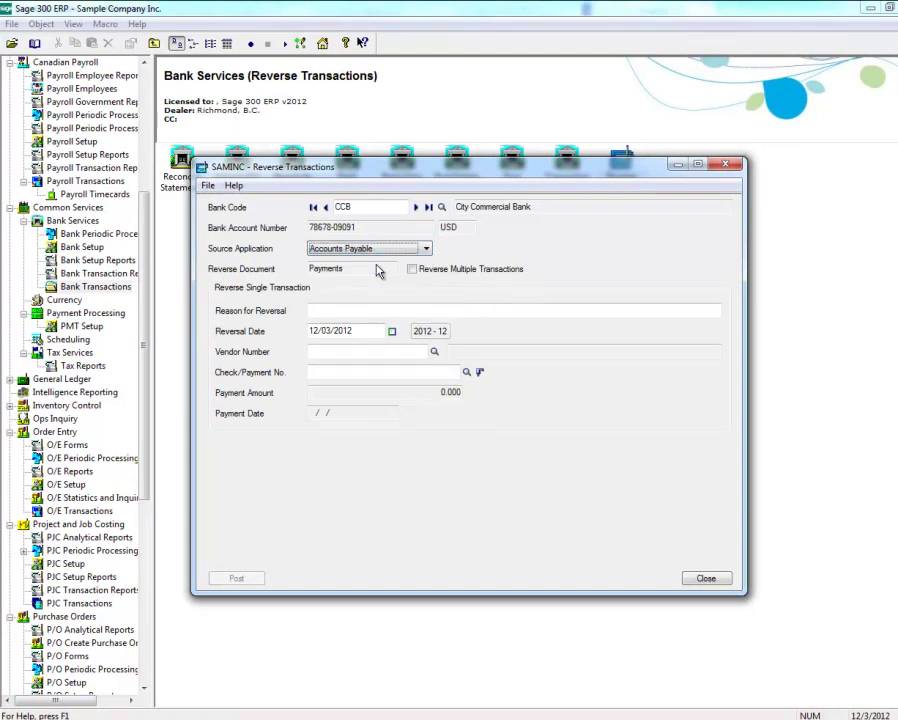
{"action": "left_click", "coordinate": [412, 269]}
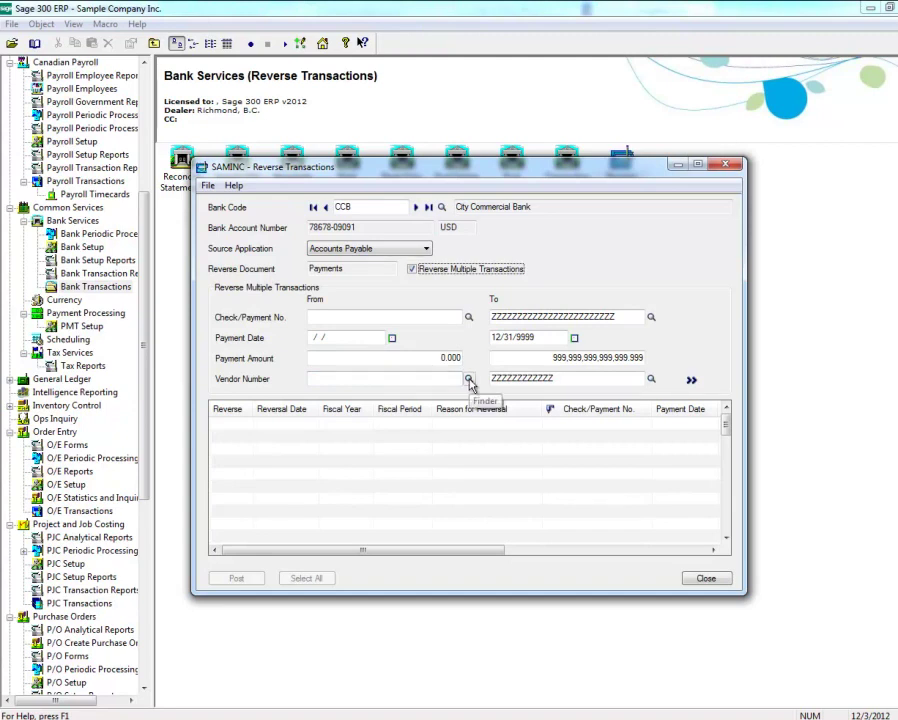
Load CCB's Accounts Payable payments into the grid and select payment 556
{"action": "left_click", "coordinate": [690, 380]}
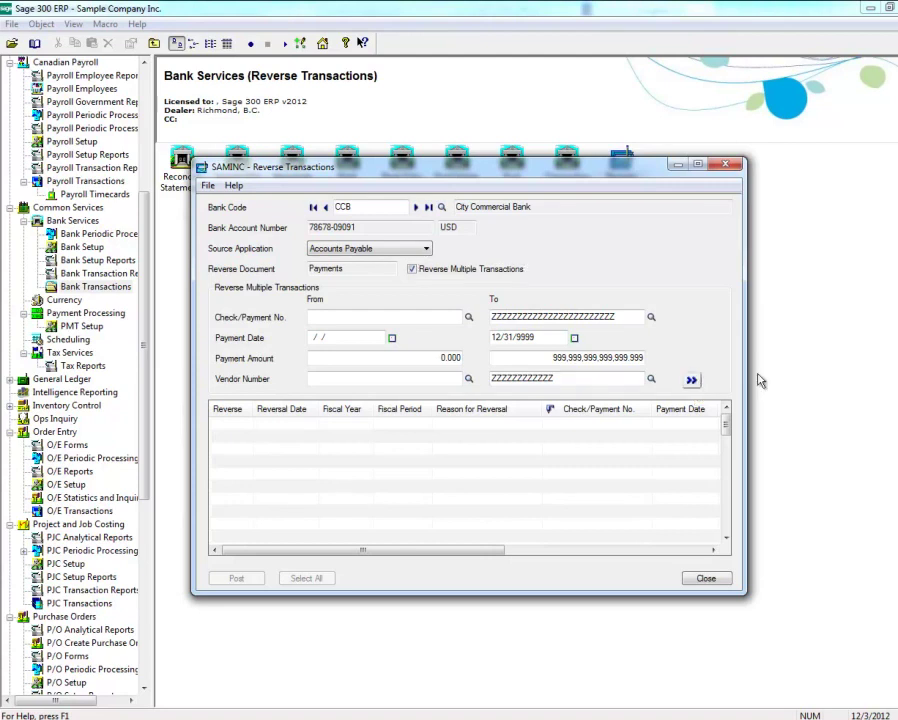
{"action": "left_click", "coordinate": [692, 381]}
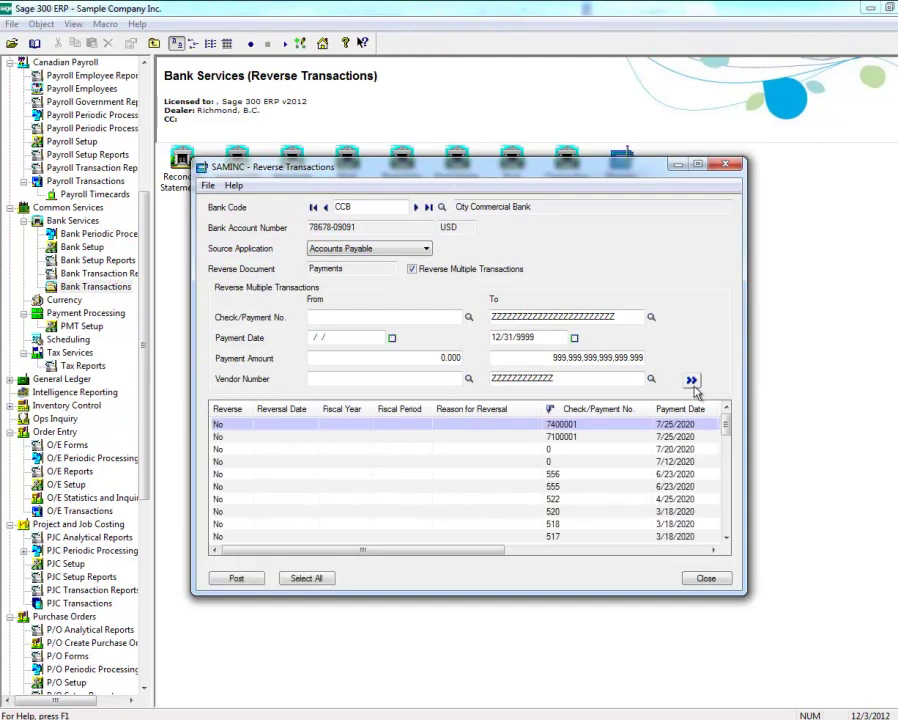
{"action": "left_click", "coordinate": [234, 475]}
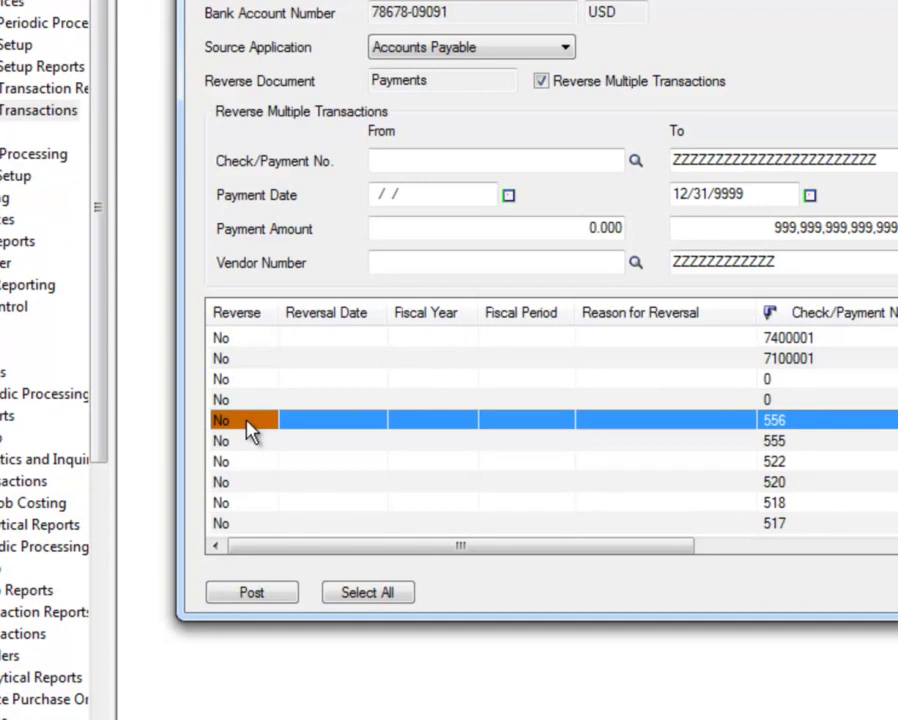
Mark payment 556 for reversal with reversal date 12/03/2020
{"action": "double_click", "coordinate": [246, 424]}
{"action": "mouse_move", "coordinate": [320, 546]}
{"action": "left_mouse_down"}
{"action": "mouse_move", "coordinate": [386, 546]}
{"action": "mouse_move", "coordinate": [320, 545]}
{"action": "left_mouse_up"}
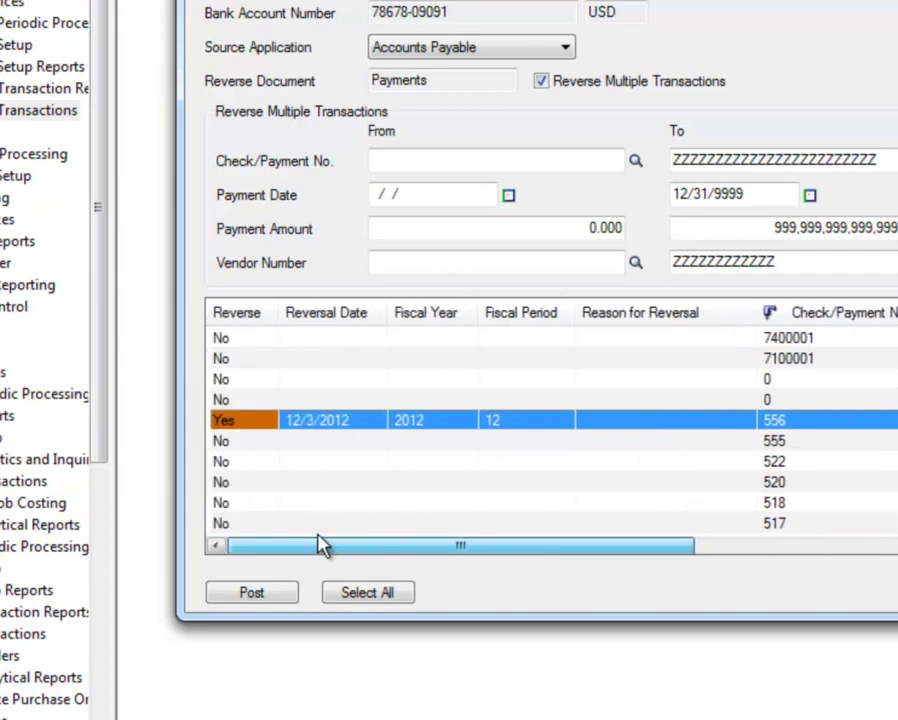
{"action": "left_click", "coordinate": [352, 426]}
{"action": "left_click", "coordinate": [348, 424]}
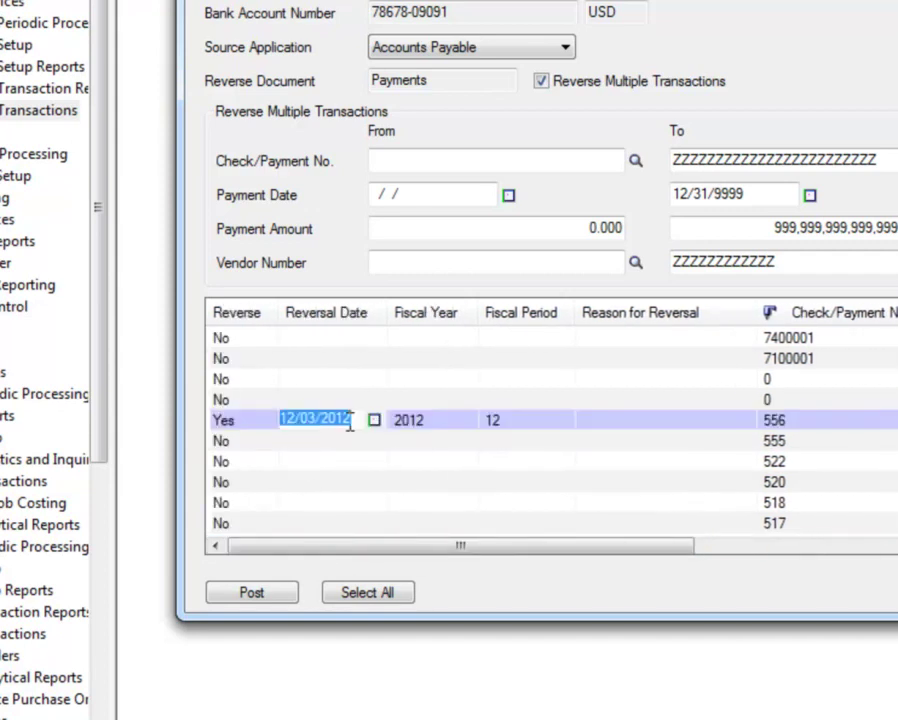
{"action": "key", "text": "BackSpace"}
{"action": "key", "text": "BackSpace"}
{"action": "type", "text": "20"}
{"action": "key", "text": "Tab"}
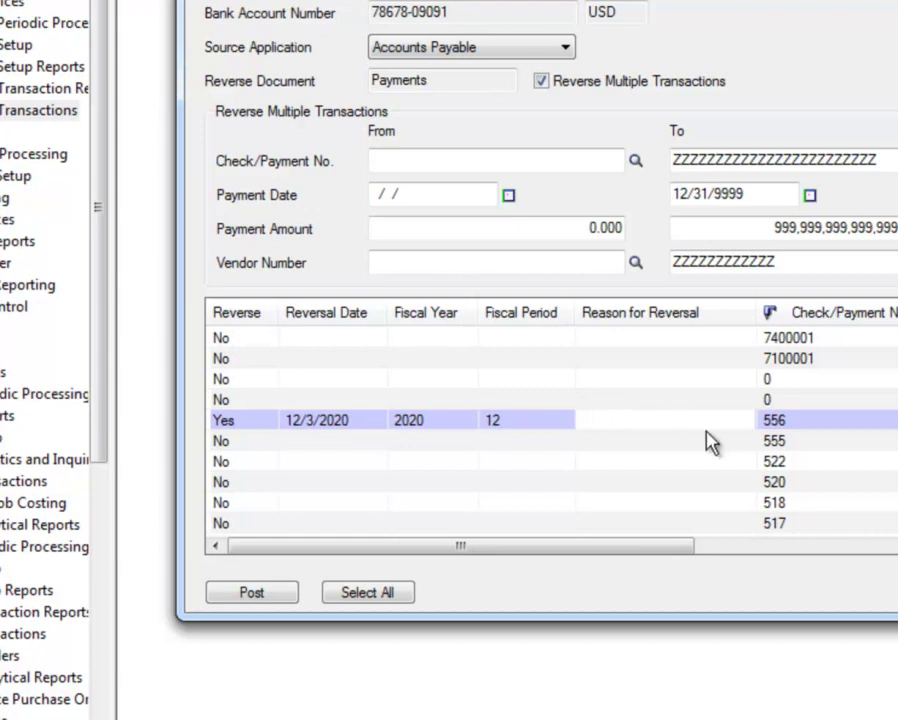
Mark payment 520 for reversal dated 12/03/2020 with reason 'Incorrect payment'
{"action": "left_click_drag", "start_coordinate": [627, 548], "coordinate": [600, 560]}
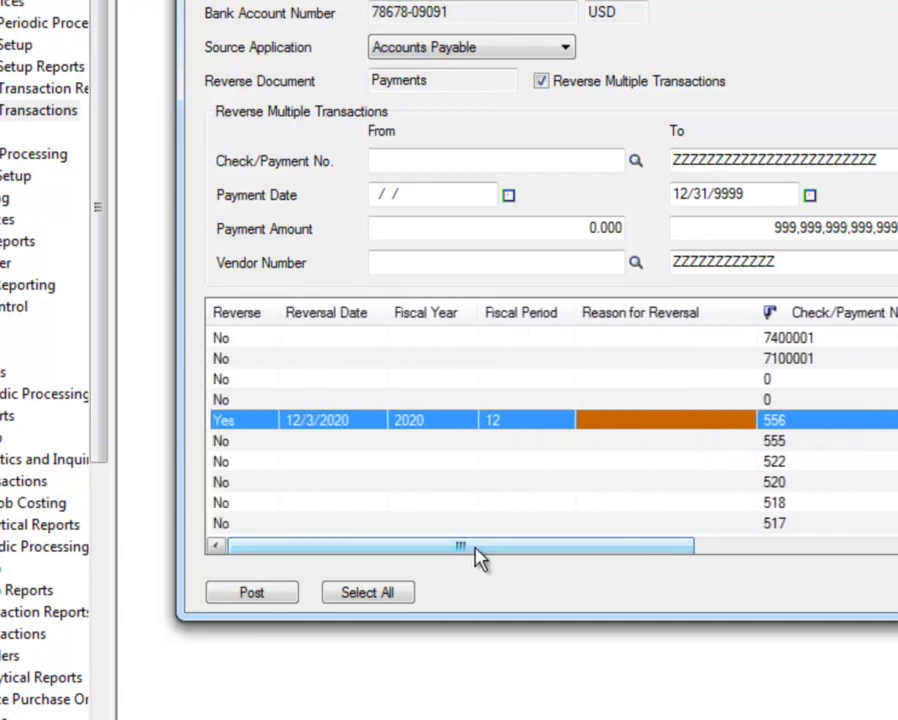
{"action": "double_click", "coordinate": [221, 483]}
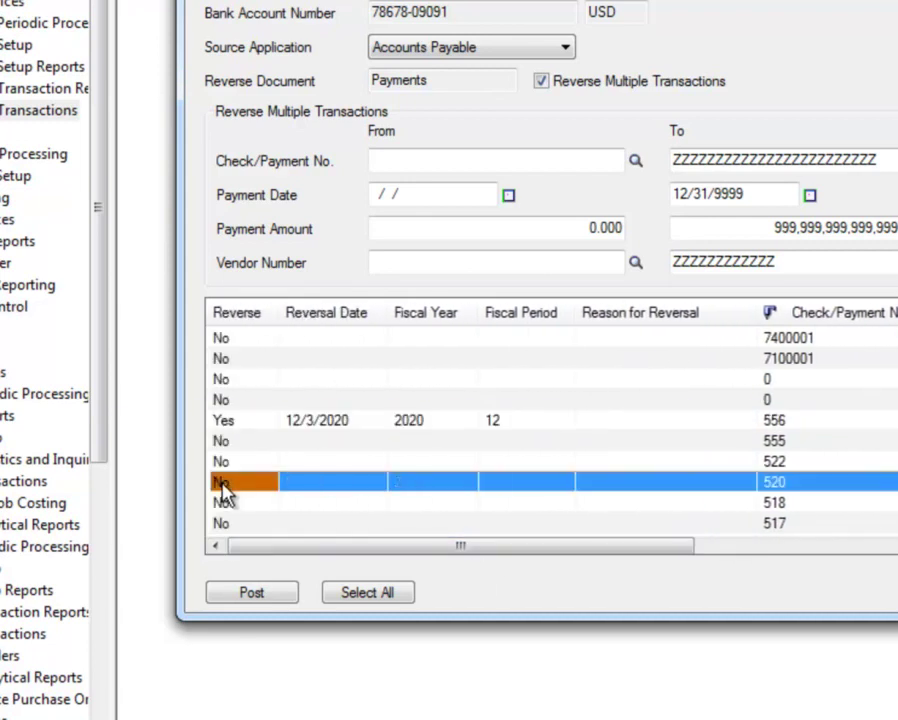
{"action": "left_click", "coordinate": [356, 484]}
{"action": "left_click", "coordinate": [352, 476]}
{"action": "key", "text": "BackSpace"}
{"action": "key", "text": "BackSpace"}
{"action": "type", "text": "20"}
{"action": "key", "text": "Tab"}
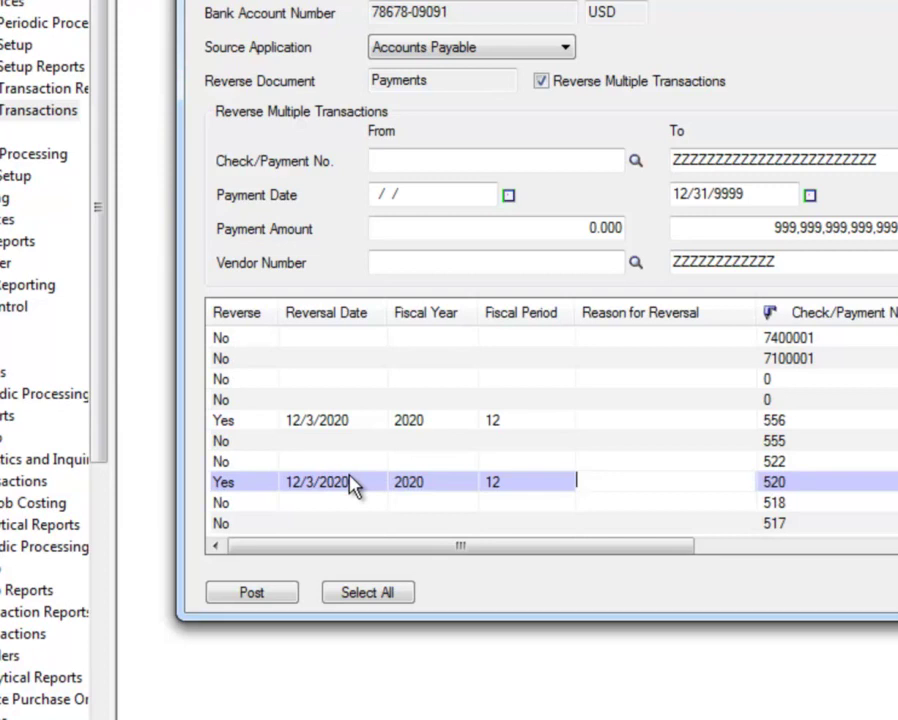
{"action": "type", "text": "Incorrect payment"}
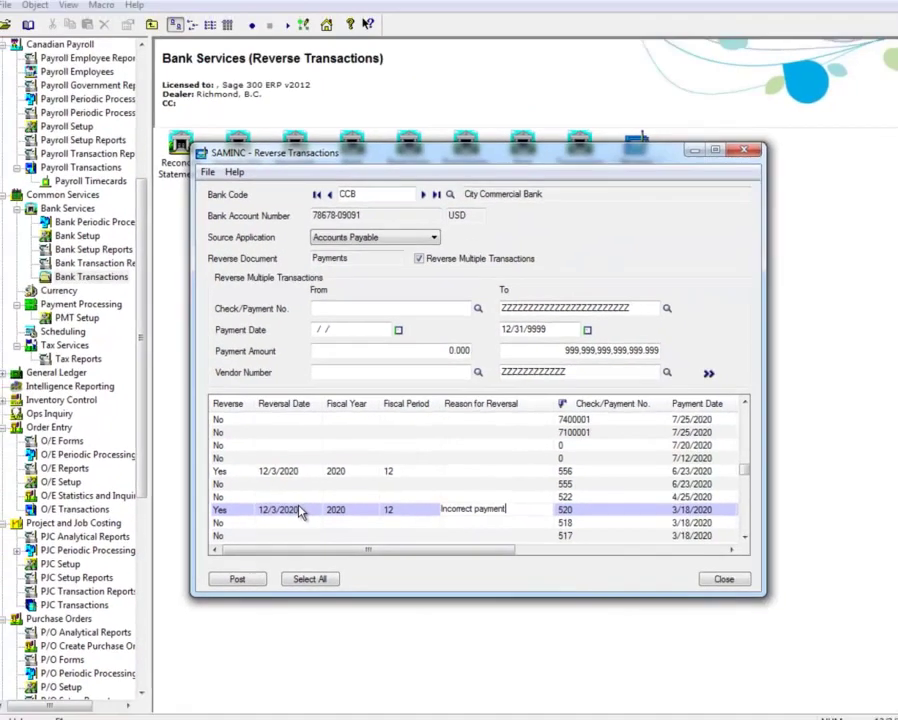
Confirm the reason and post the marked Accounts Payable payment reversals
{"action": "key", "text": "Tab"}
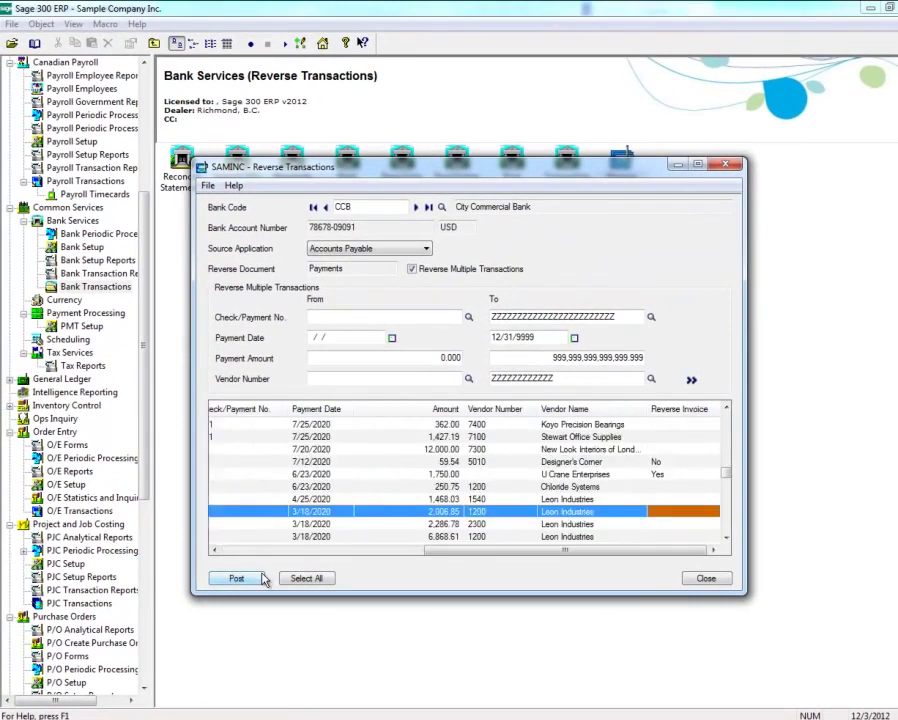
{"action": "left_click_drag", "start_coordinate": [477, 552], "coordinate": [227, 594]}
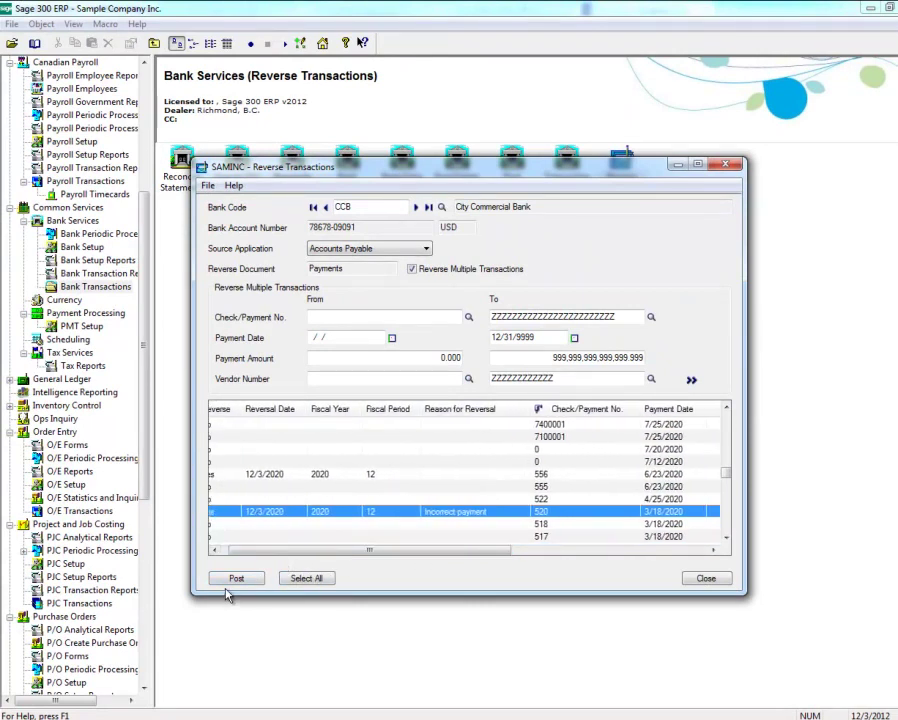
{"action": "left_click", "coordinate": [234, 579]}
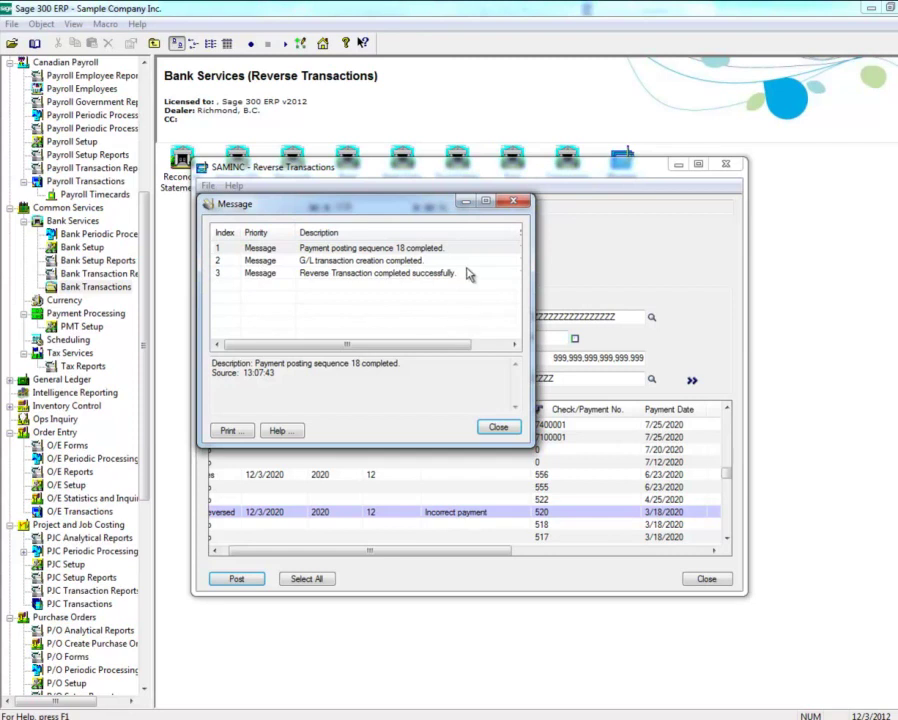
Dismiss the posting message and load CCB's Accounts Receivable receipts with multiple reversal enabled
{"action": "left_click", "coordinate": [498, 428]}
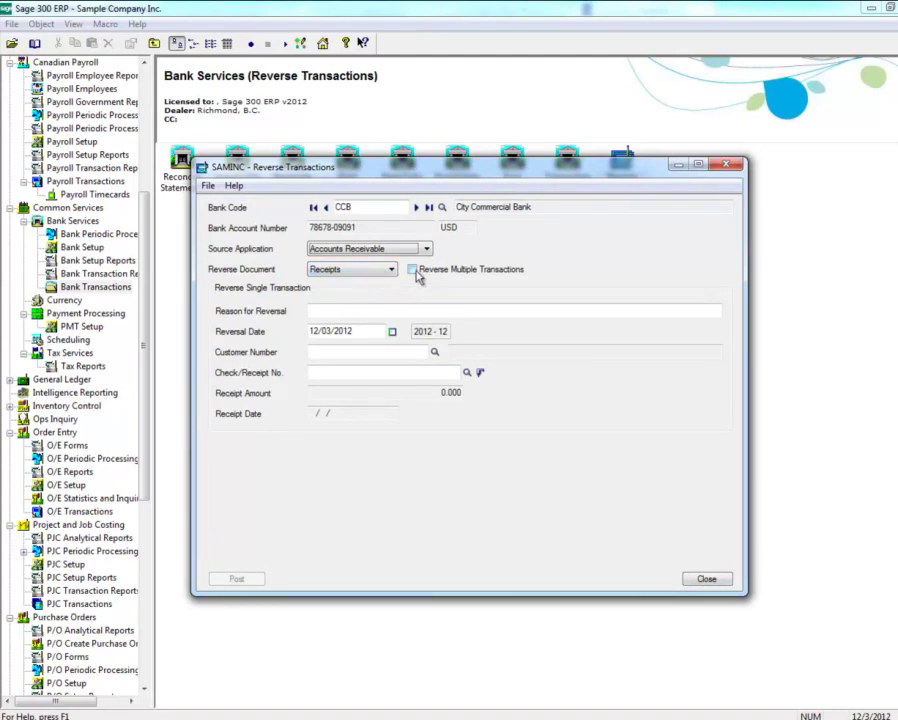
{"action": "left_click", "coordinate": [413, 270]}
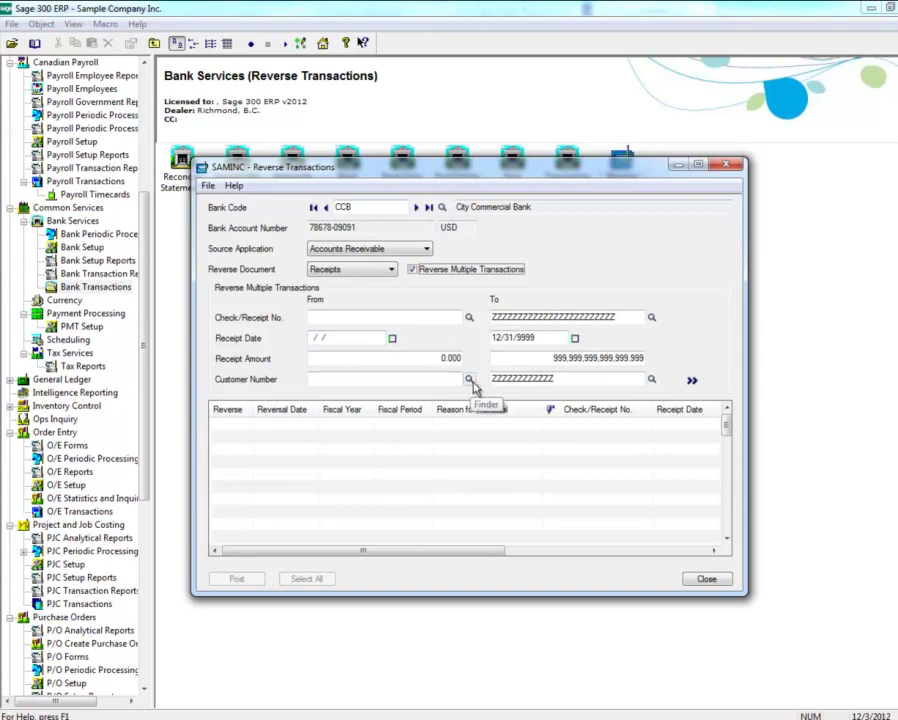
{"action": "left_click", "coordinate": [690, 381]}
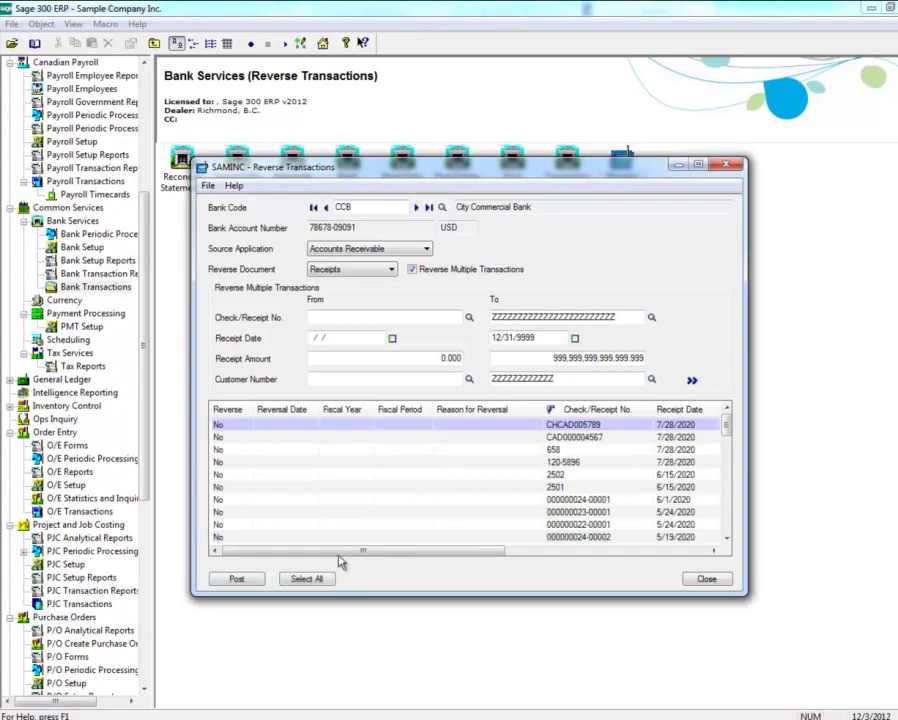
Mark receipt 658 for reversal dated 12/3/2020 with reason 'item returned'
{"action": "left_click_drag", "start_coordinate": [344, 553], "coordinate": [268, 551]}
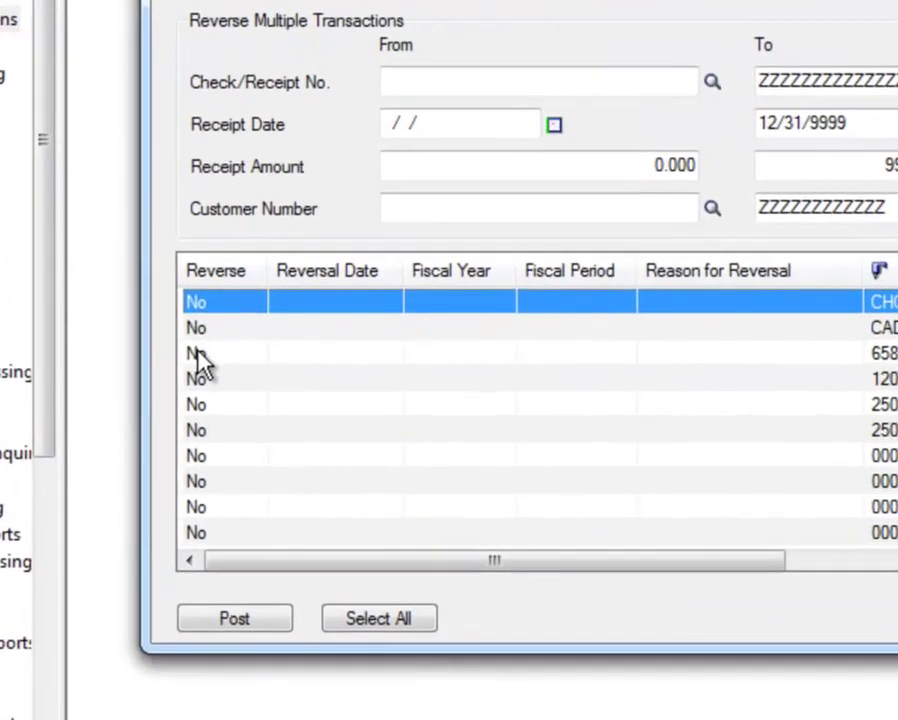
{"action": "left_click", "coordinate": [210, 412]}
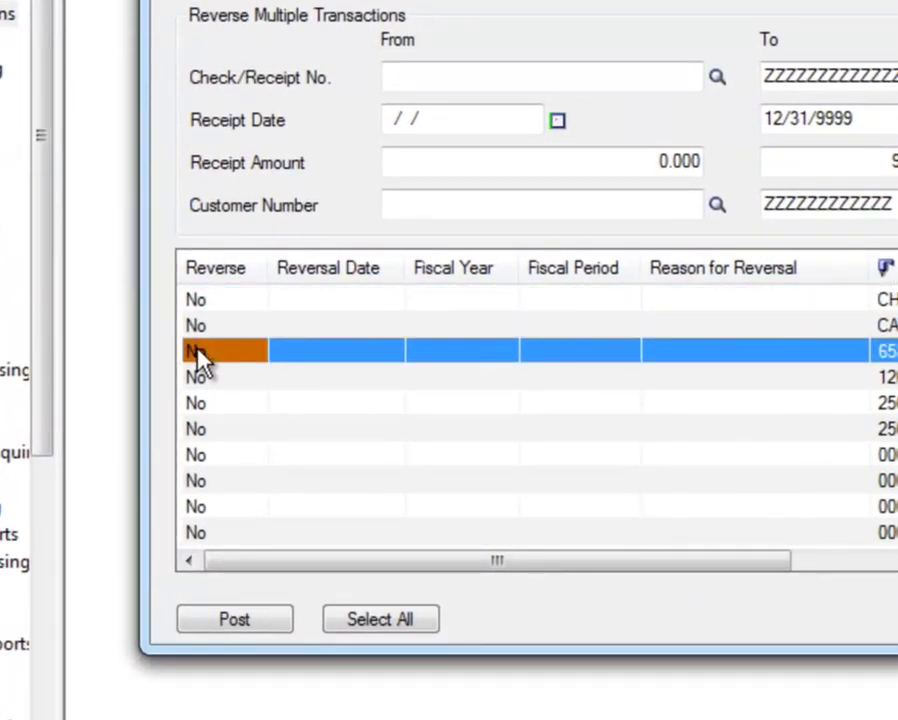
{"action": "double_click", "coordinate": [197, 352]}
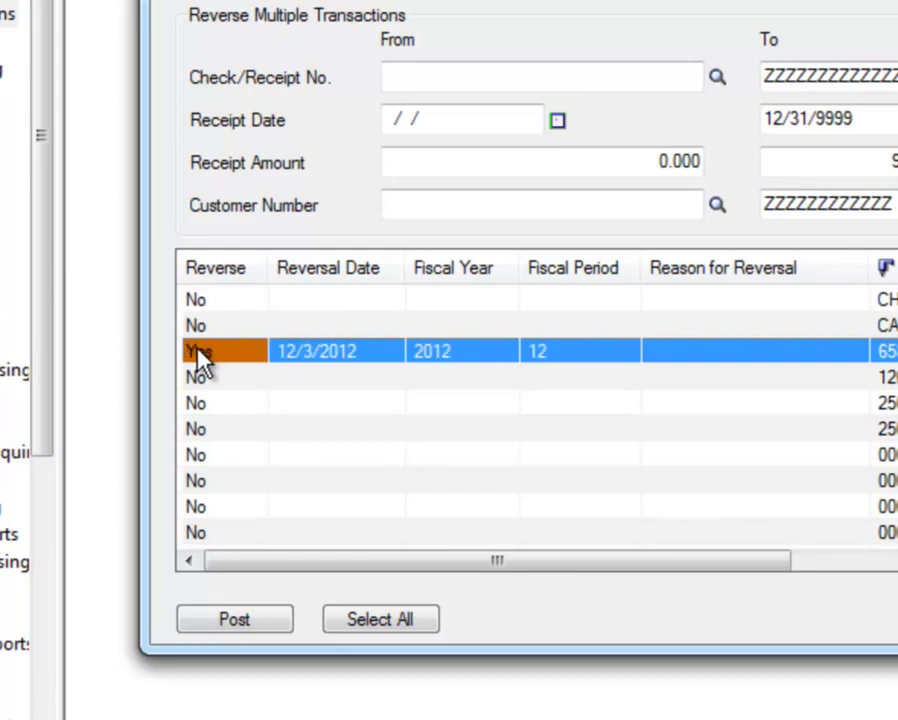
{"action": "left_click", "coordinate": [352, 360]}
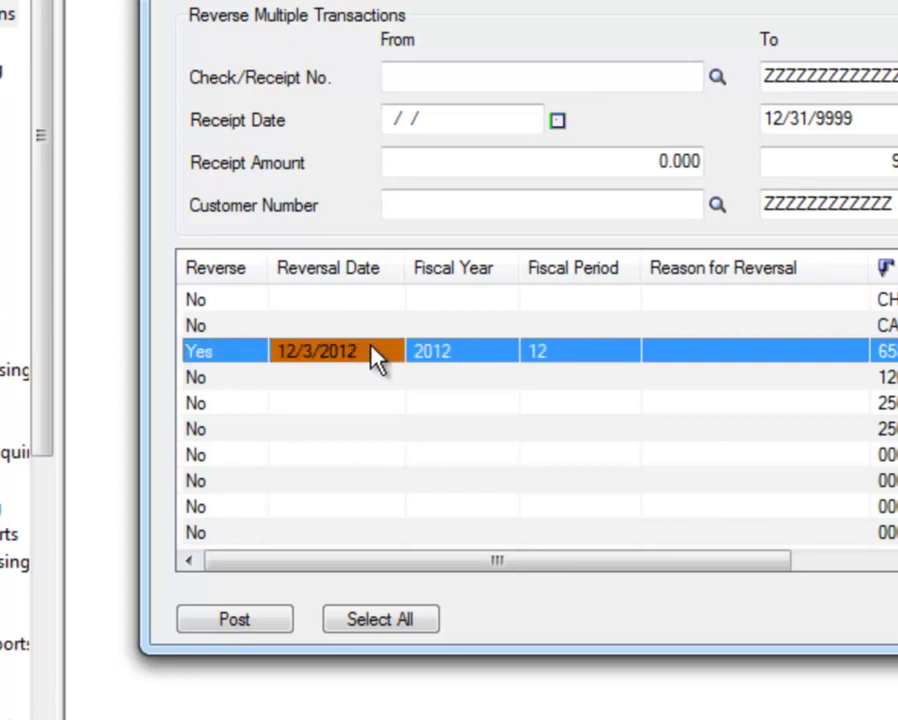
{"action": "left_click", "coordinate": [352, 356]}
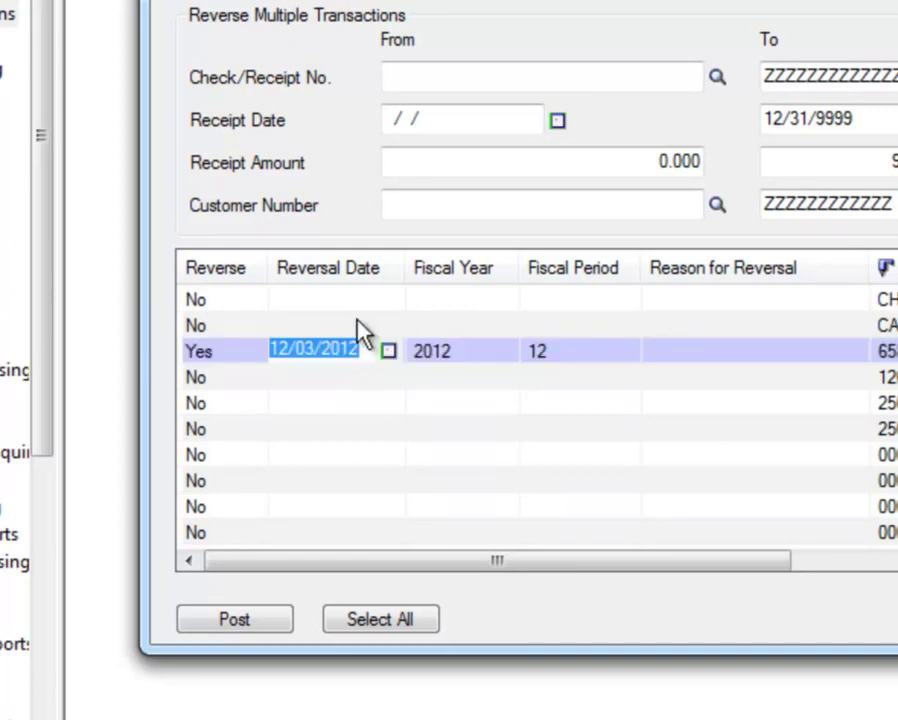
{"action": "key", "text": "BackSpace"}
{"action": "key", "text": "BackSpace"}
{"action": "key", "text": "BackSpace"}
{"action": "key", "text": "BackSpace"}
{"action": "type", "text": "2020"}
{"action": "key", "text": "Tab"}
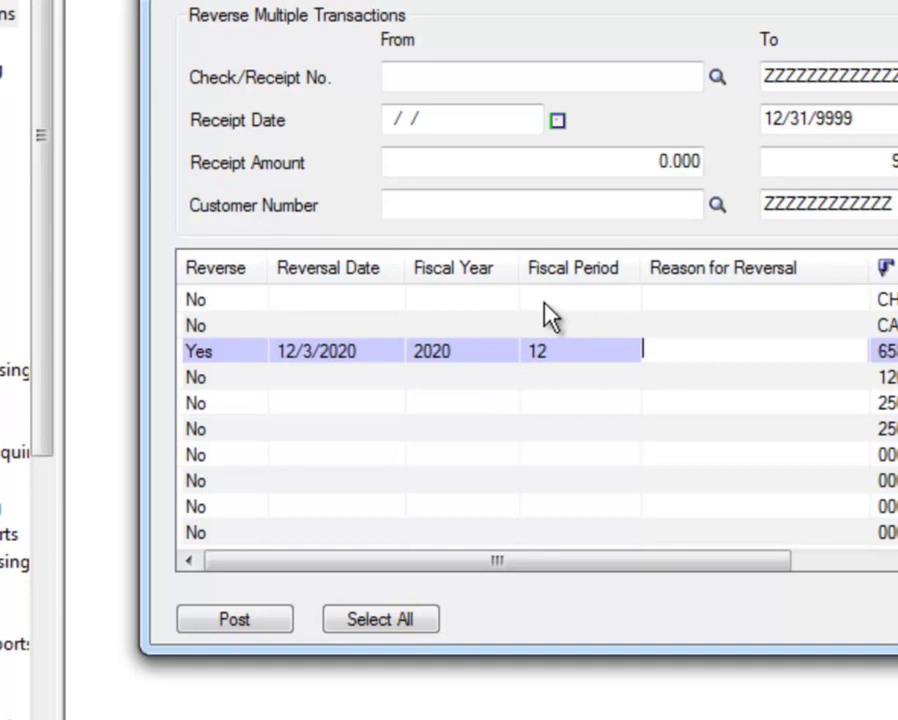
{"action": "type", "text": "item returned"}
{"action": "key", "text": "Tab"}
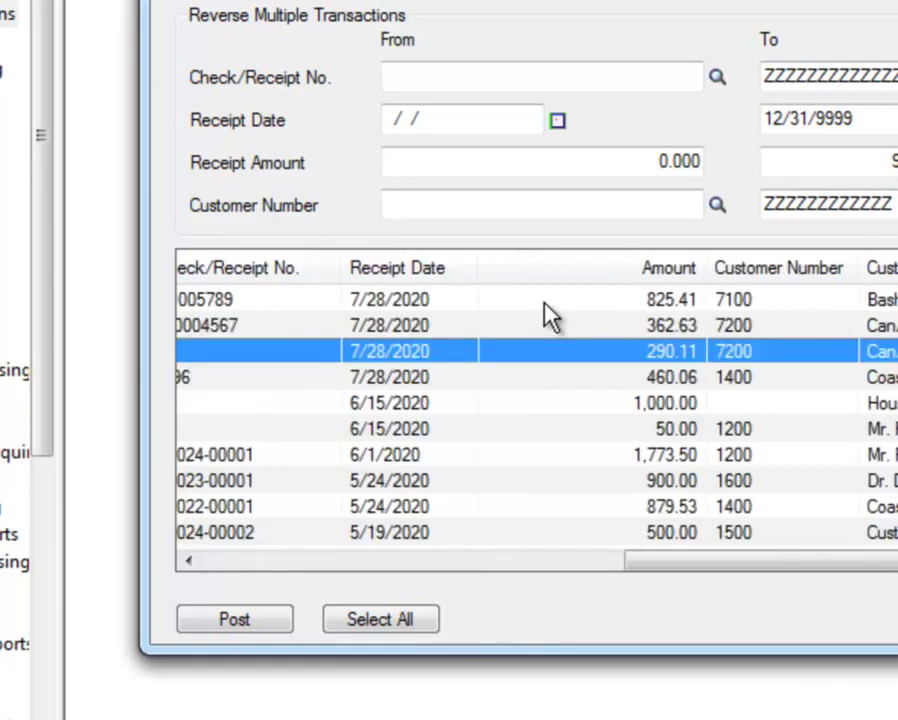
Mark receipt 2501 for reversal with reversal date 12/3/2020
{"action": "left_click_drag", "start_coordinate": [868, 564], "coordinate": [320, 537]}
{"action": "double_click", "coordinate": [196, 432]}
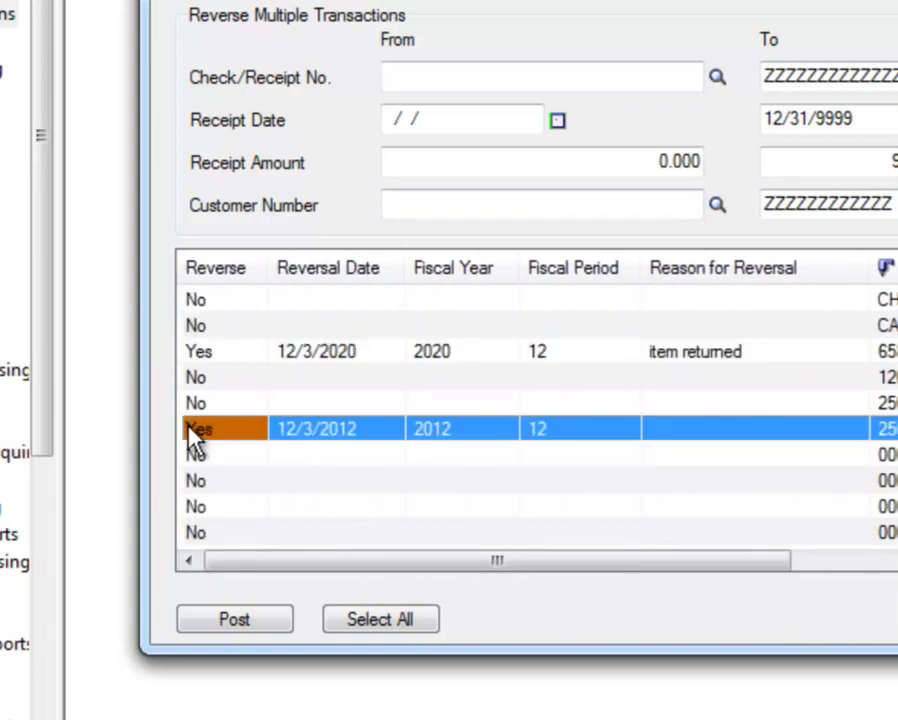
{"action": "left_click", "coordinate": [349, 432]}
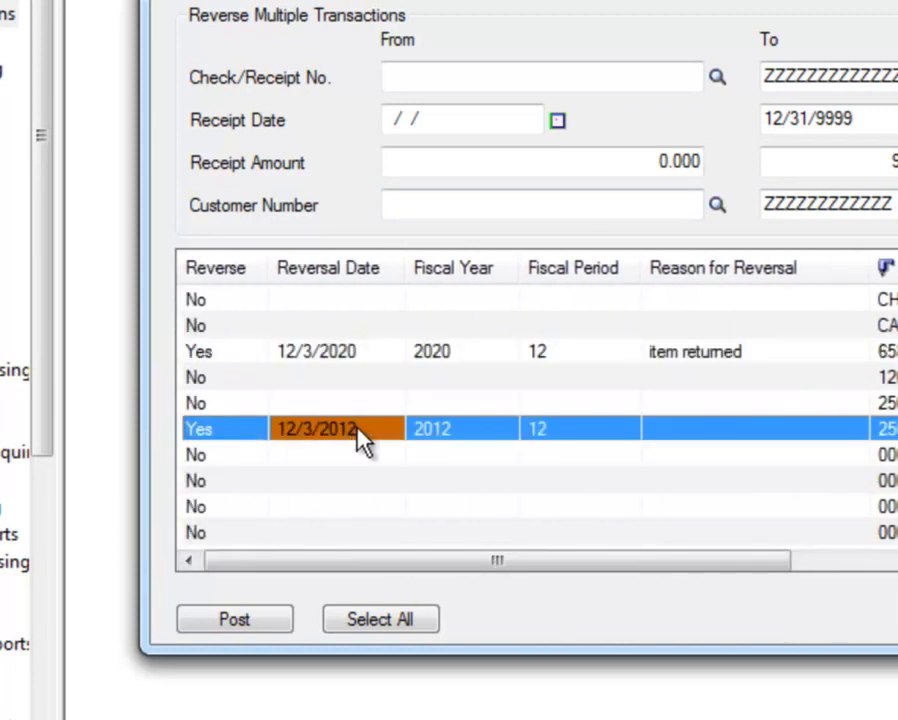
{"action": "left_click", "coordinate": [359, 428]}
{"action": "left_click", "coordinate": [359, 428]}
{"action": "key", "text": "BackSpace"}
{"action": "key", "text": "BackSpace"}
{"action": "type", "text": "20"}
{"action": "key", "text": "Tab"}
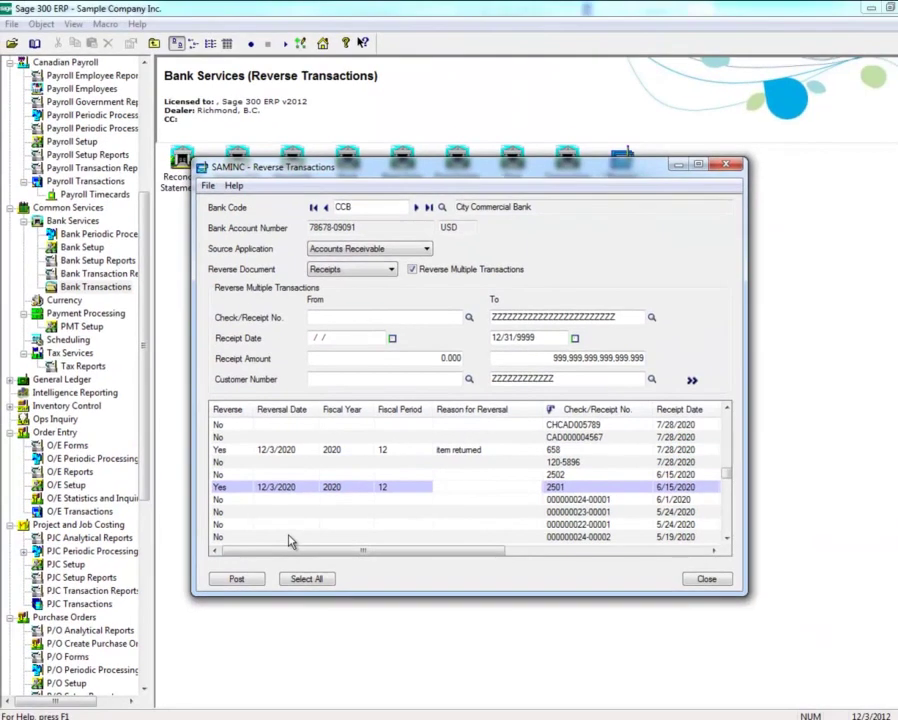
Post the reversals of receipts 658 and 2501 and dismiss the sequence 29 confirmation
{"action": "left_click", "coordinate": [233, 578]}
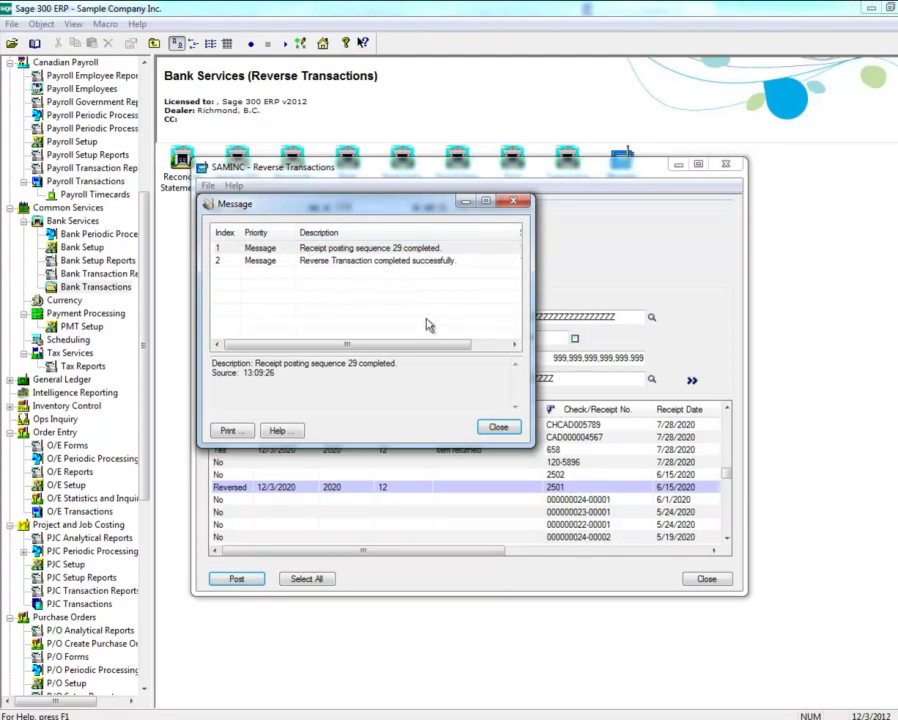
{"action": "left_click", "coordinate": [496, 428]}
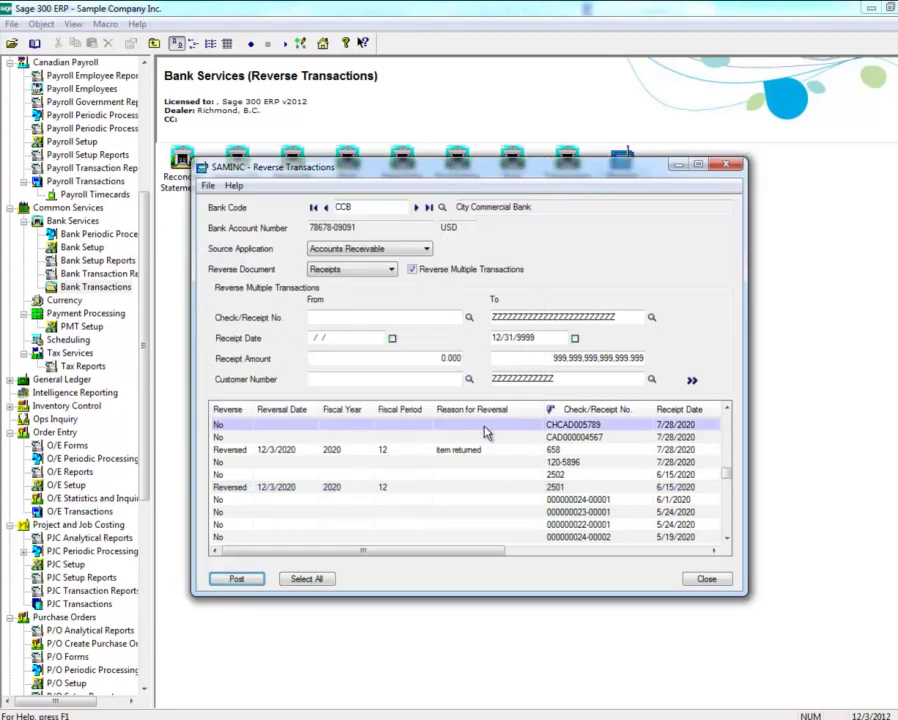
Reopen Reverse Transactions for bank CCB with Bank Services source and multiple reversals enabled
{"action": "left_click", "coordinate": [706, 580]}
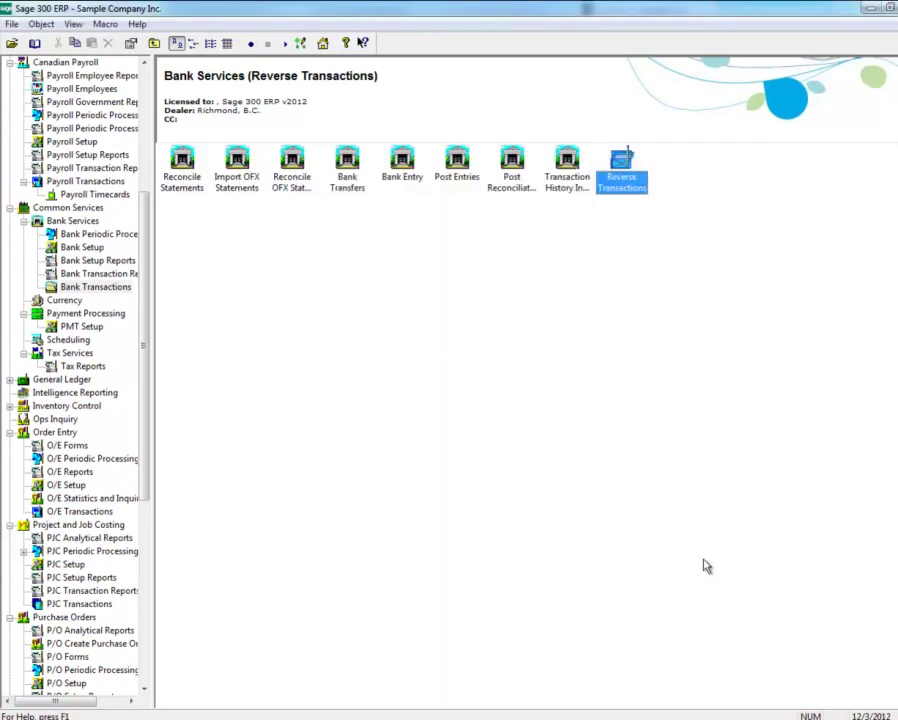
{"action": "double_click", "coordinate": [618, 172]}
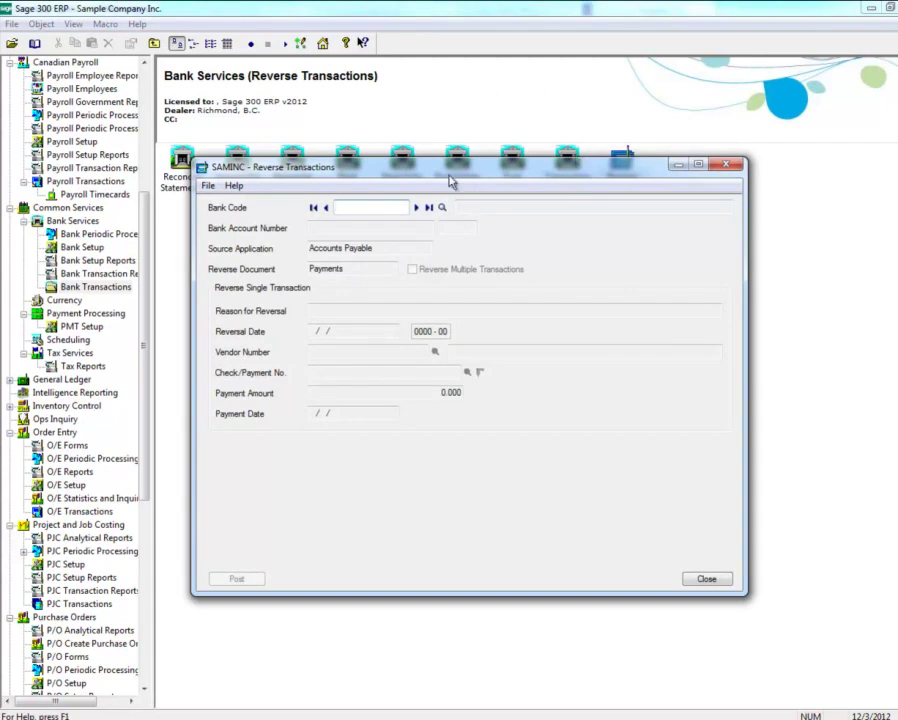
{"action": "type", "text": "CCB"}
{"action": "key", "text": "Tab"}
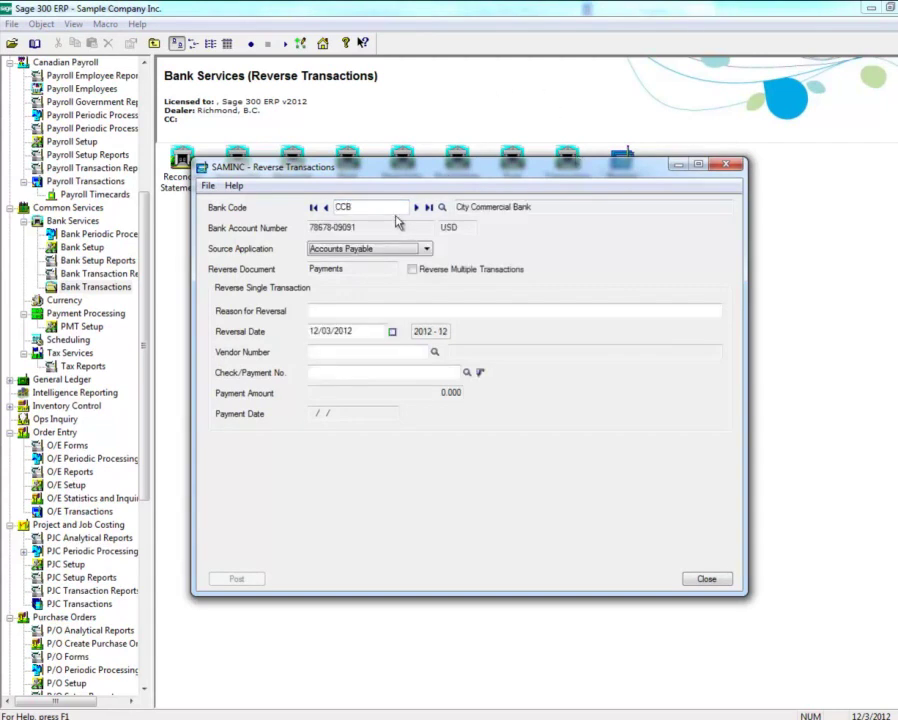
{"action": "left_click", "coordinate": [366, 252]}
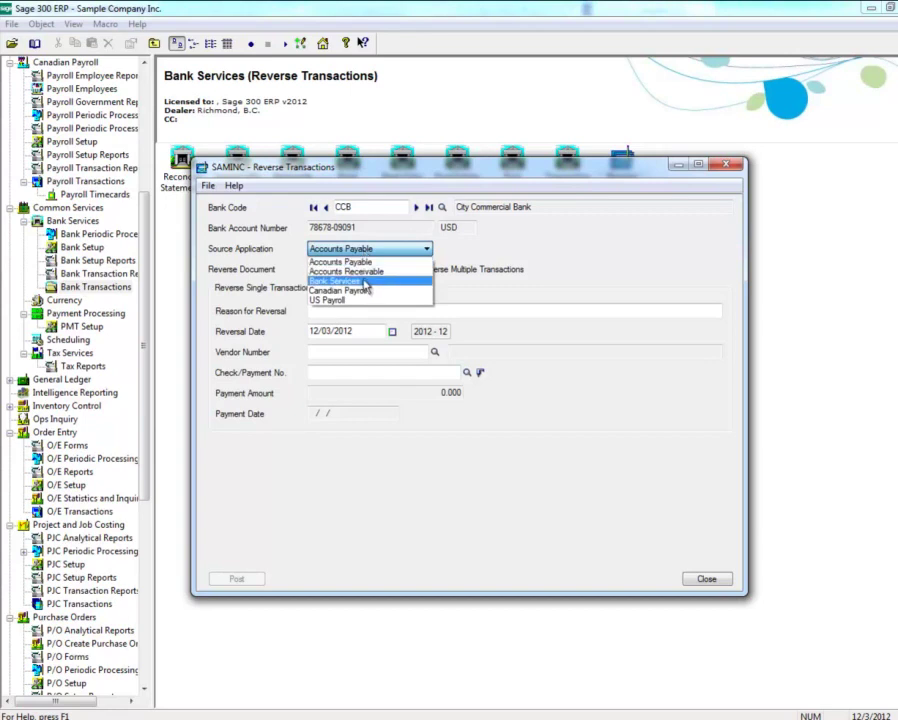
{"action": "left_click", "coordinate": [366, 284]}
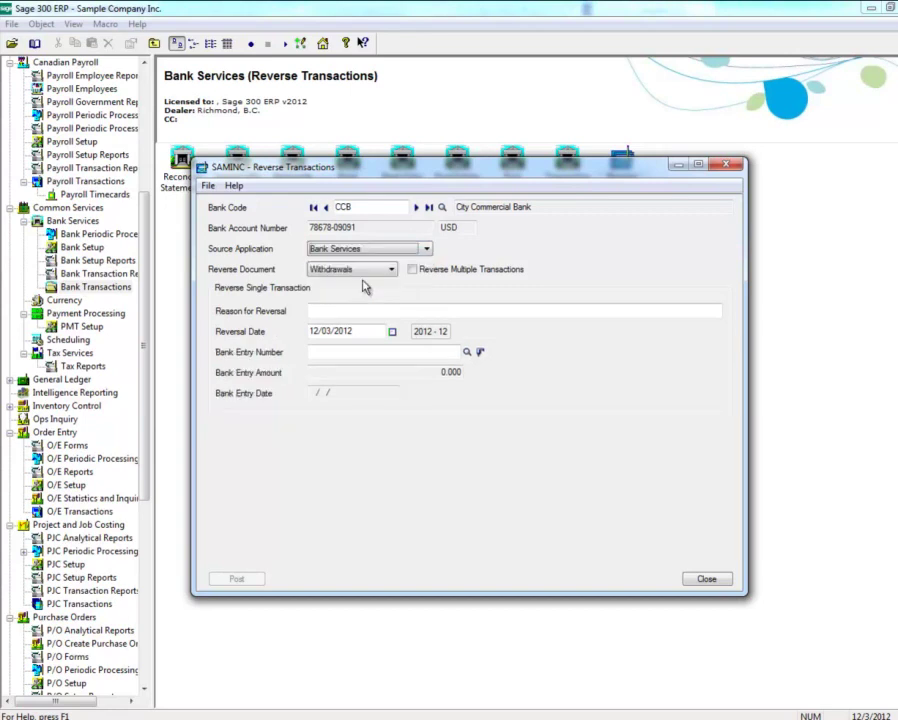
{"action": "left_click", "coordinate": [414, 270]}
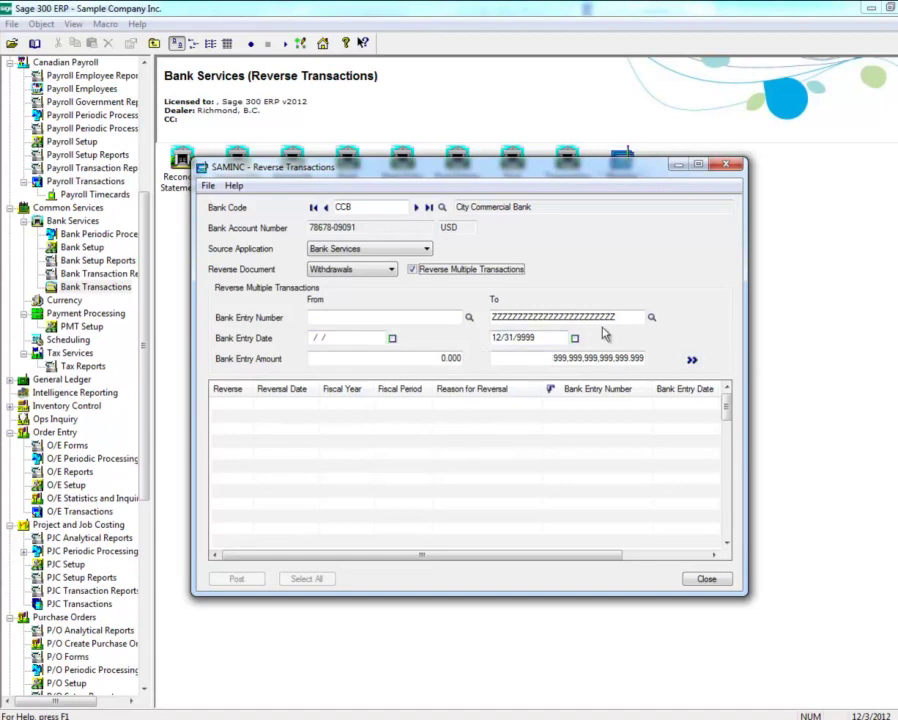
Load the withdrawals and mark the first one for reversal dated 12/03/2020
{"action": "left_click", "coordinate": [693, 361]}
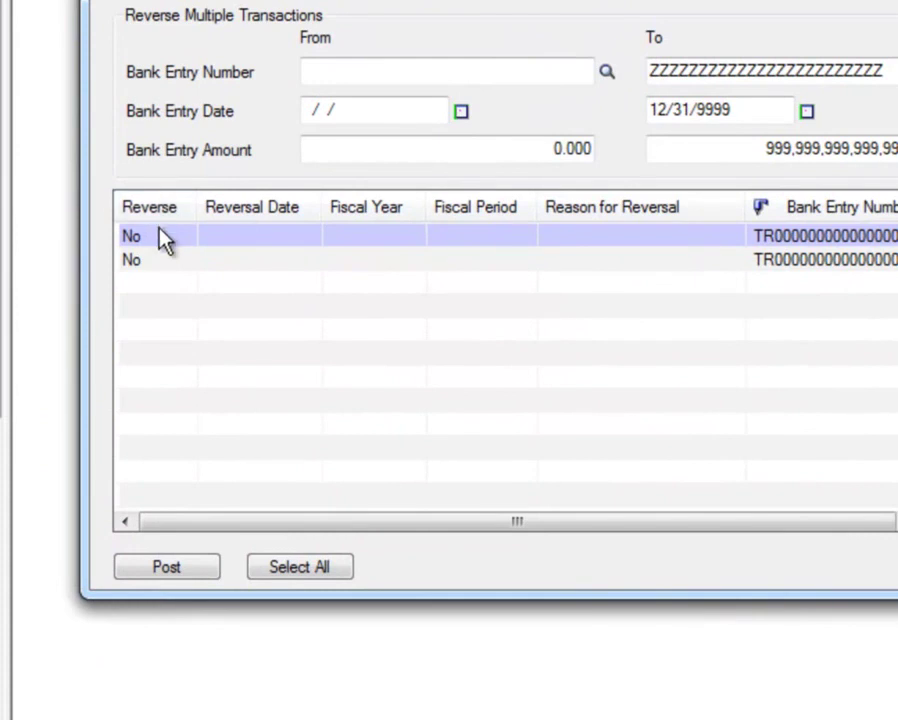
{"action": "left_click", "coordinate": [158, 235]}
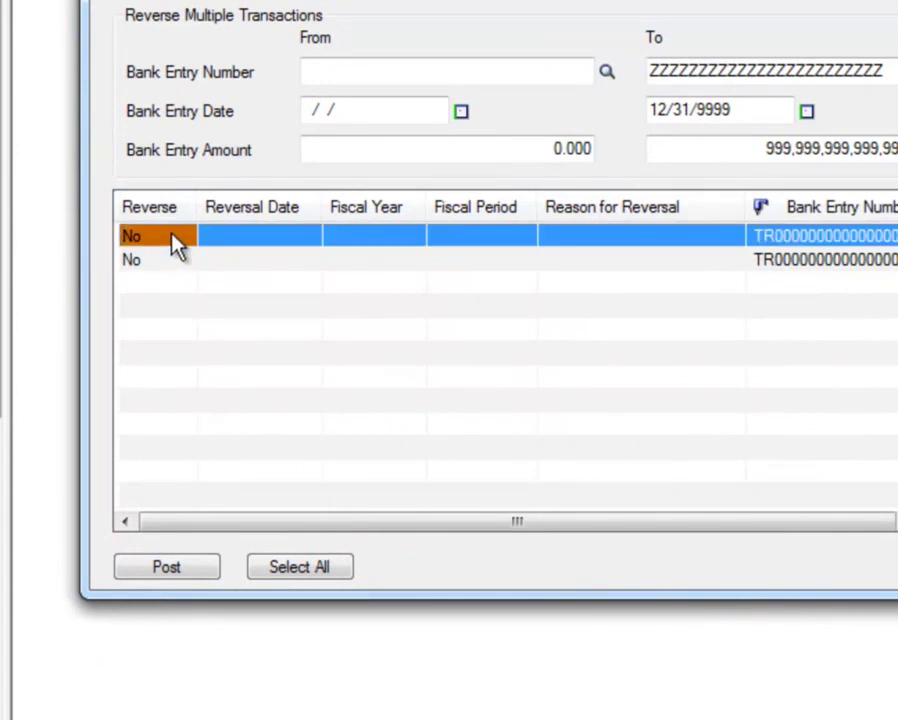
{"action": "double_click", "coordinate": [165, 237]}
{"action": "left_click", "coordinate": [296, 238]}
{"action": "left_click", "coordinate": [298, 238]}
{"action": "left_click", "coordinate": [300, 238]}
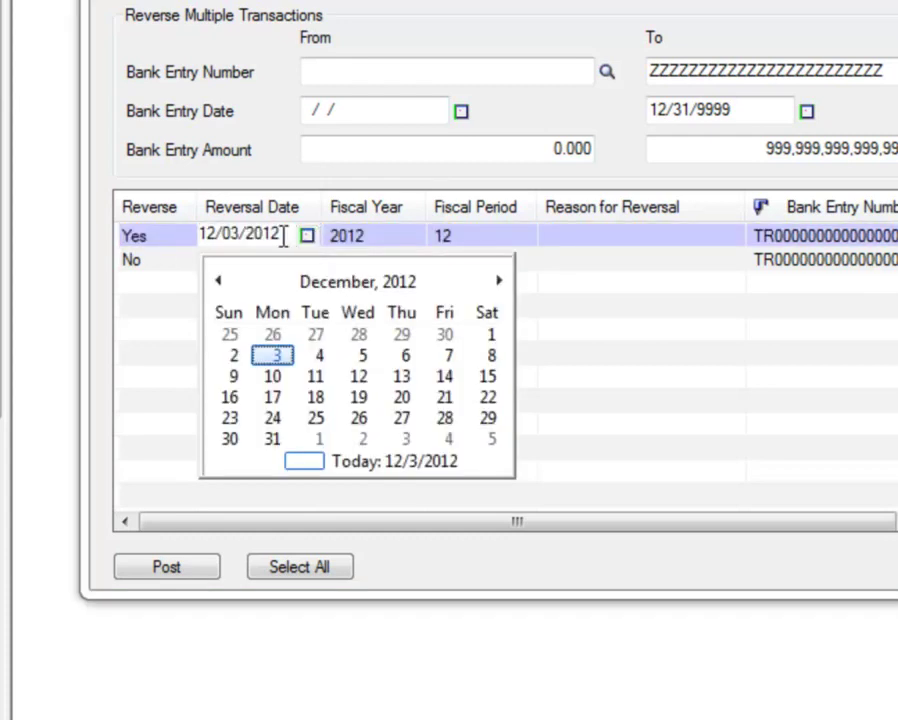
{"action": "left_click", "coordinate": [288, 234]}
{"action": "key", "text": "BackSpace"}
{"action": "key", "text": "BackSpace"}
{"action": "key", "text": "BackSpace"}
{"action": "key", "text": "BackSpace"}
{"action": "type", "text": "2020"}
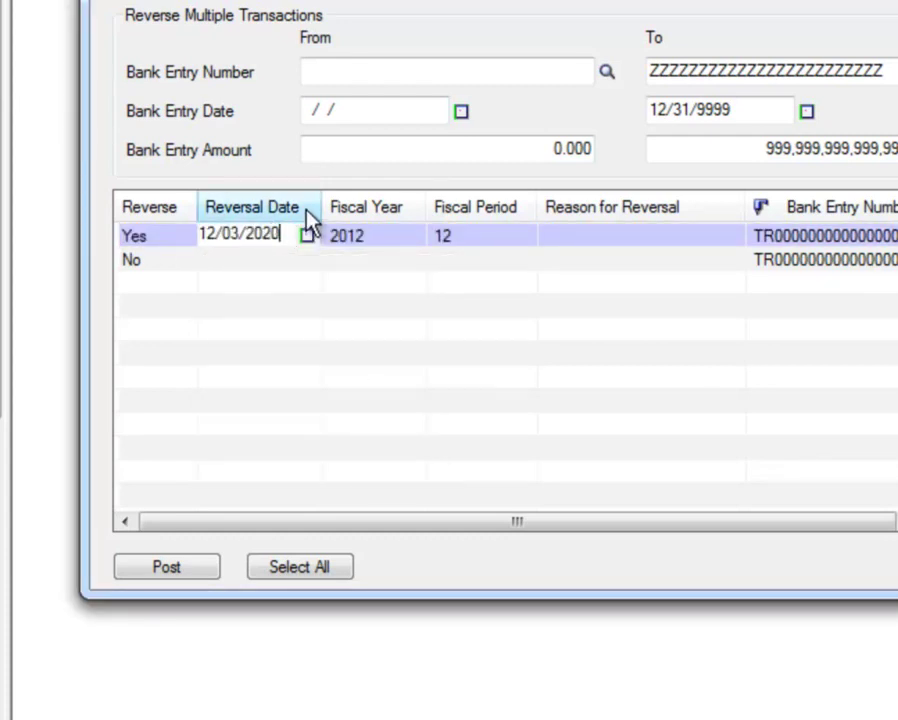
{"action": "key", "text": "Tab"}
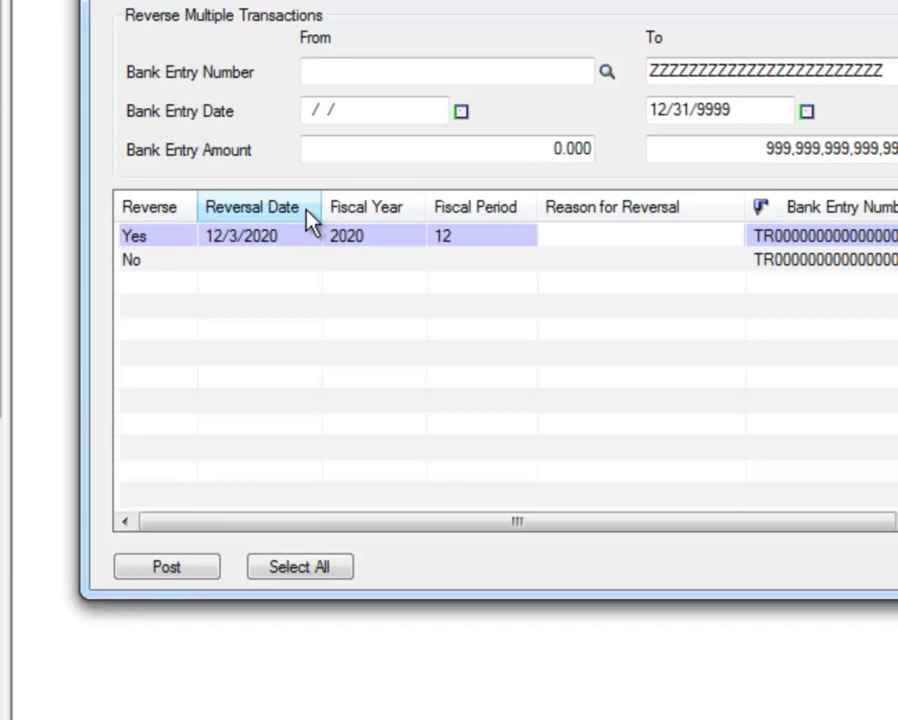
Mark the second withdrawal for reversal dated 12/03/2020 and post both reversals
{"action": "double_click", "coordinate": [140, 260]}
{"action": "left_click", "coordinate": [272, 268]}
{"action": "left_click", "coordinate": [284, 268]}
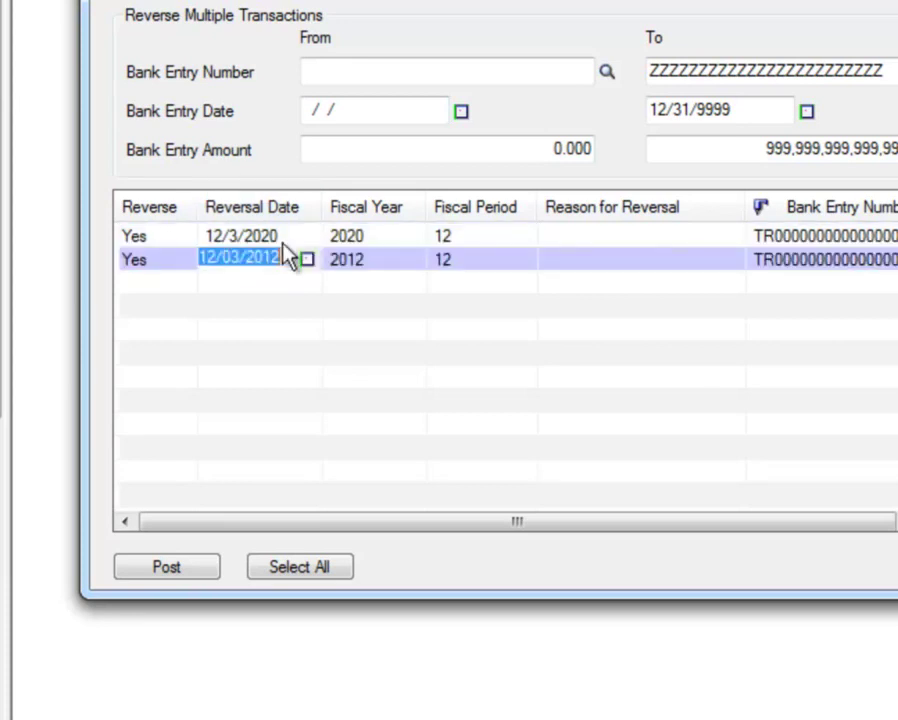
{"action": "key", "text": "End"}
{"action": "key", "text": "BackSpace"}
{"action": "key", "text": "BackSpace"}
{"action": "key", "text": "BackSpace"}
{"action": "key", "text": "BackSpace"}
{"action": "type", "text": "2020"}
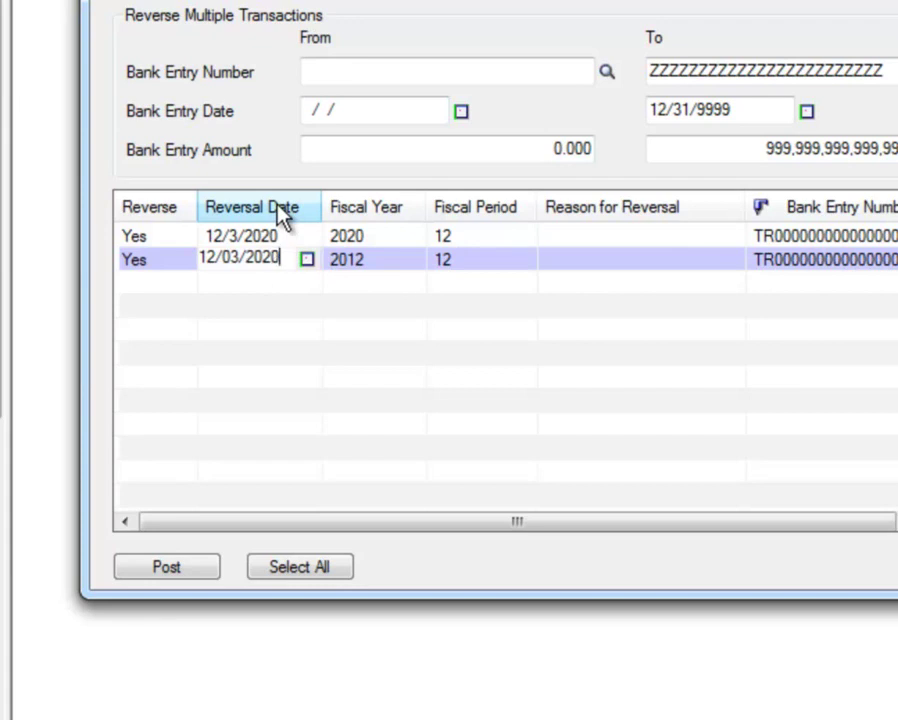
{"action": "left_click", "coordinate": [186, 567]}
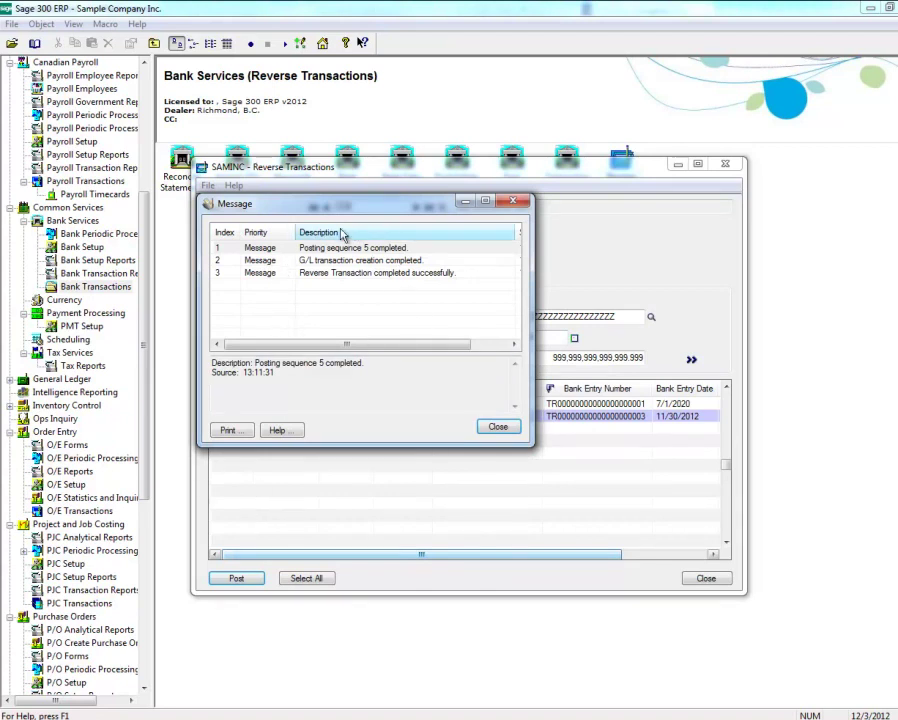
Dismiss the completion messages for posting sequence 5
{"action": "left_click", "coordinate": [496, 428]}
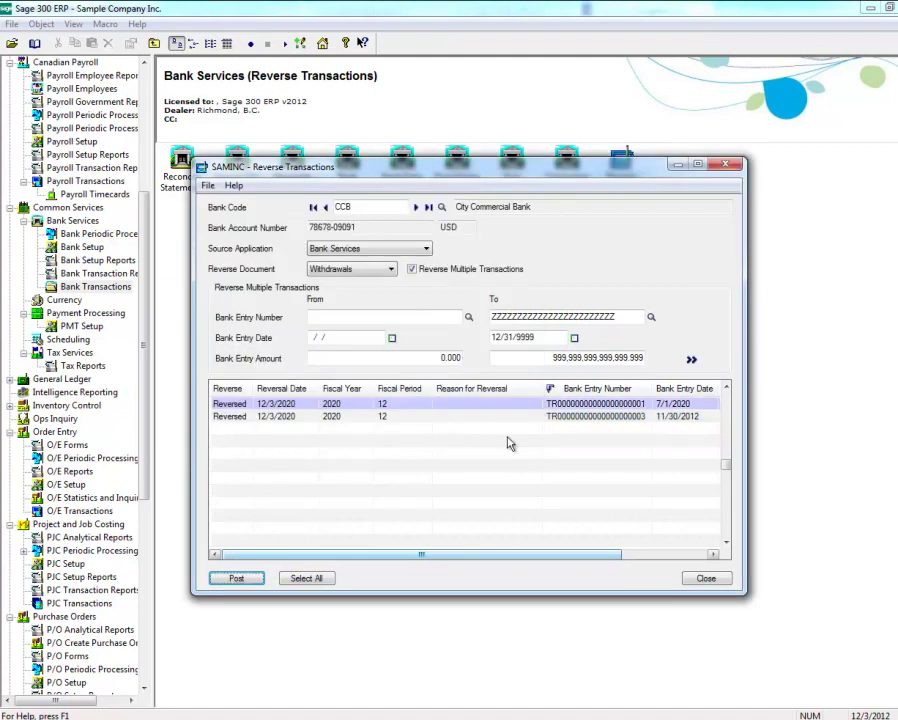
Close Reverse Transactions and open Transaction History Inquiry for bank code CCB
{"action": "left_click", "coordinate": [700, 579]}
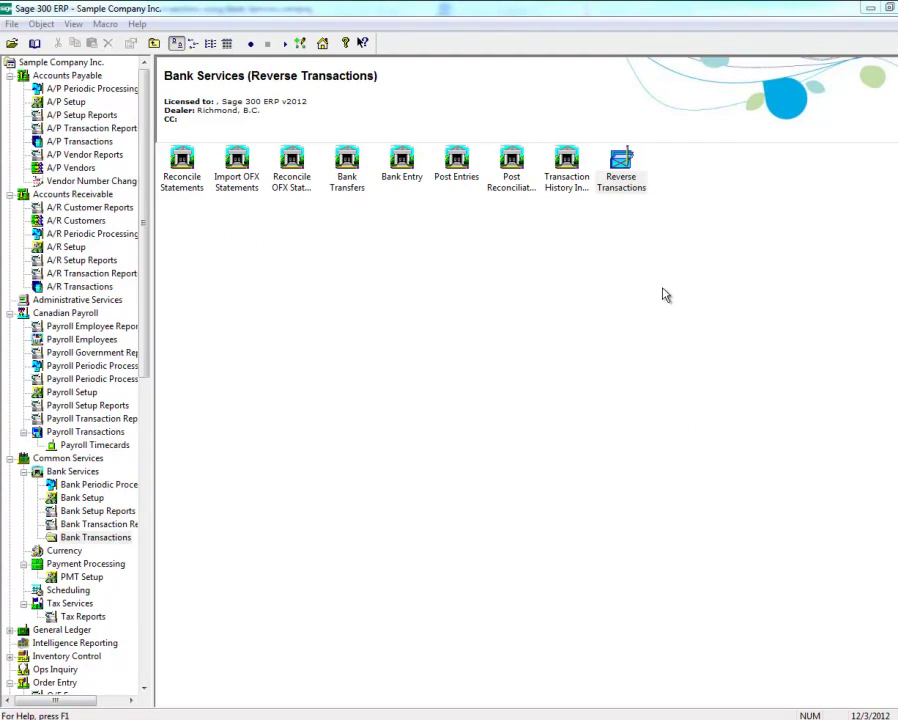
{"action": "left_click", "coordinate": [566, 173]}
{"action": "double_click", "coordinate": [566, 173]}
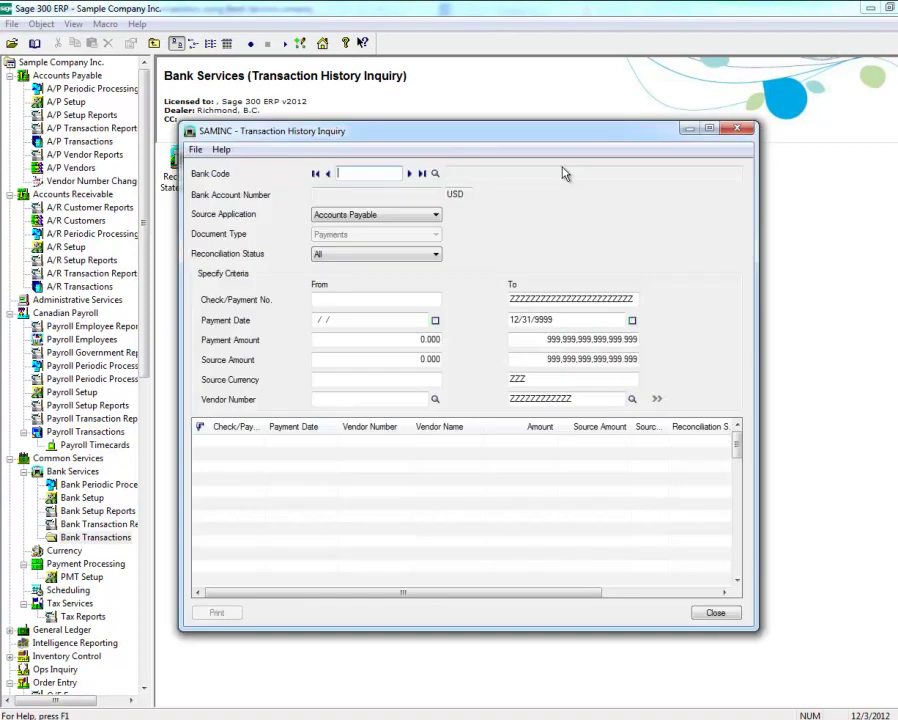
{"action": "type", "text": "CCB"}
{"action": "key", "text": "Tab"}
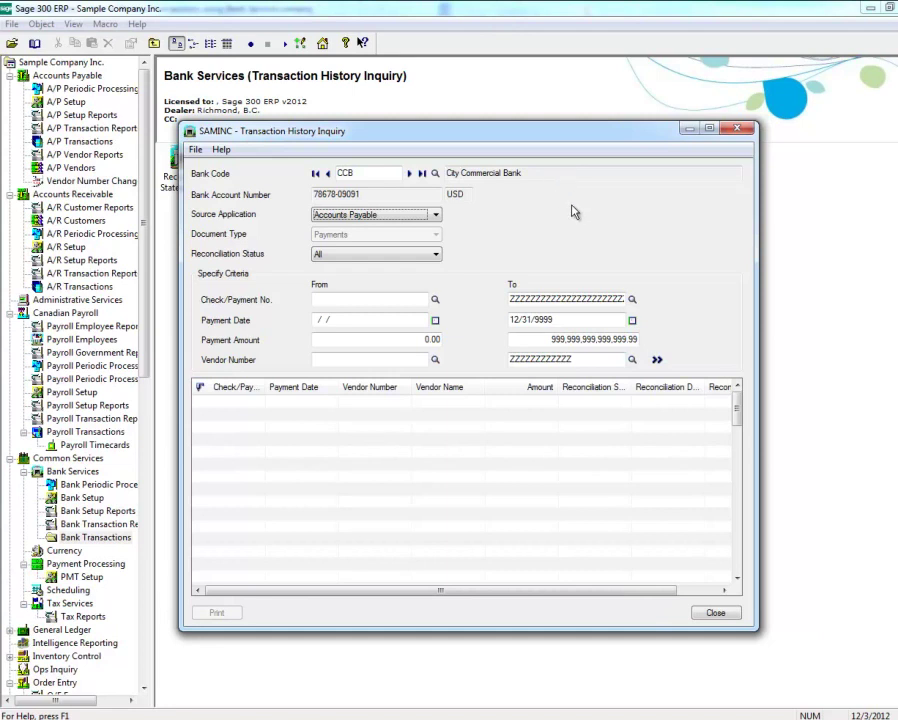
List CCB's Accounts Payable payments and locate reversed payments 520 and 556
{"action": "left_click", "coordinate": [354, 219]}
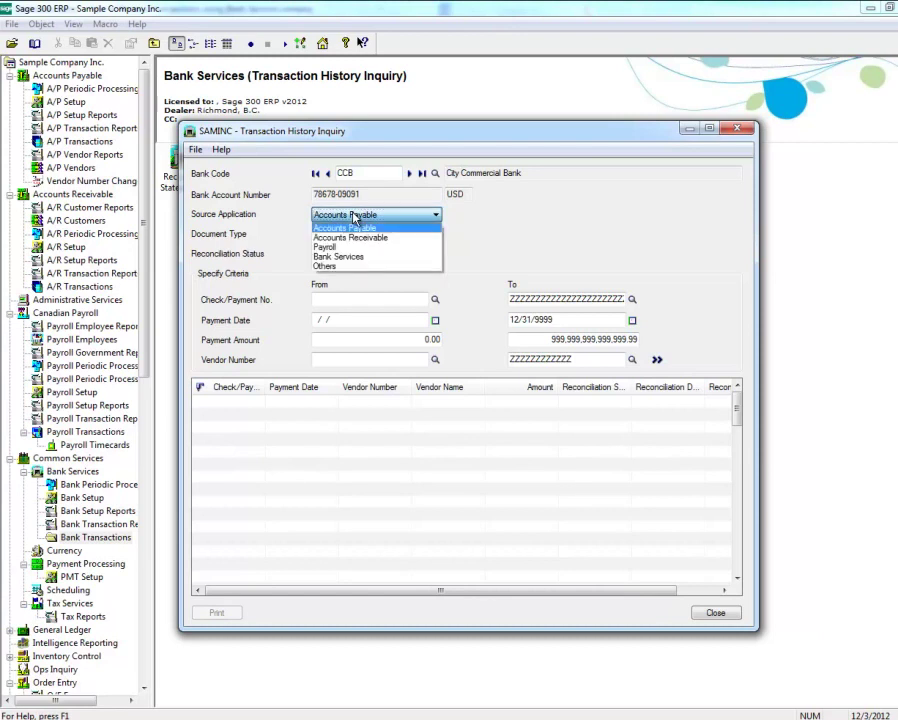
{"action": "left_click", "coordinate": [354, 219]}
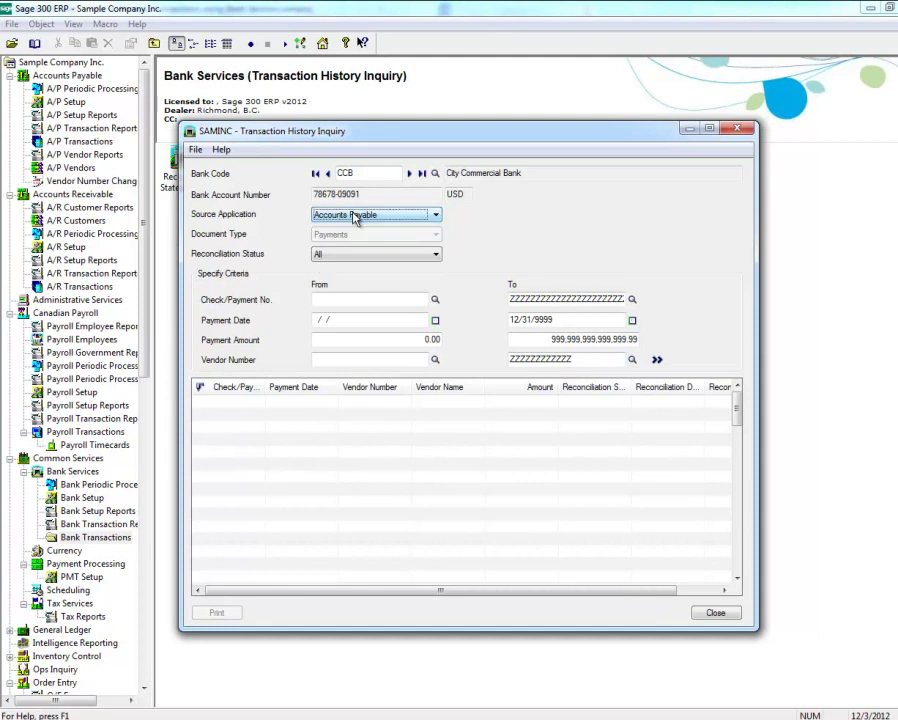
{"action": "left_click", "coordinate": [657, 359]}
{"action": "left_click", "coordinate": [736, 578]}
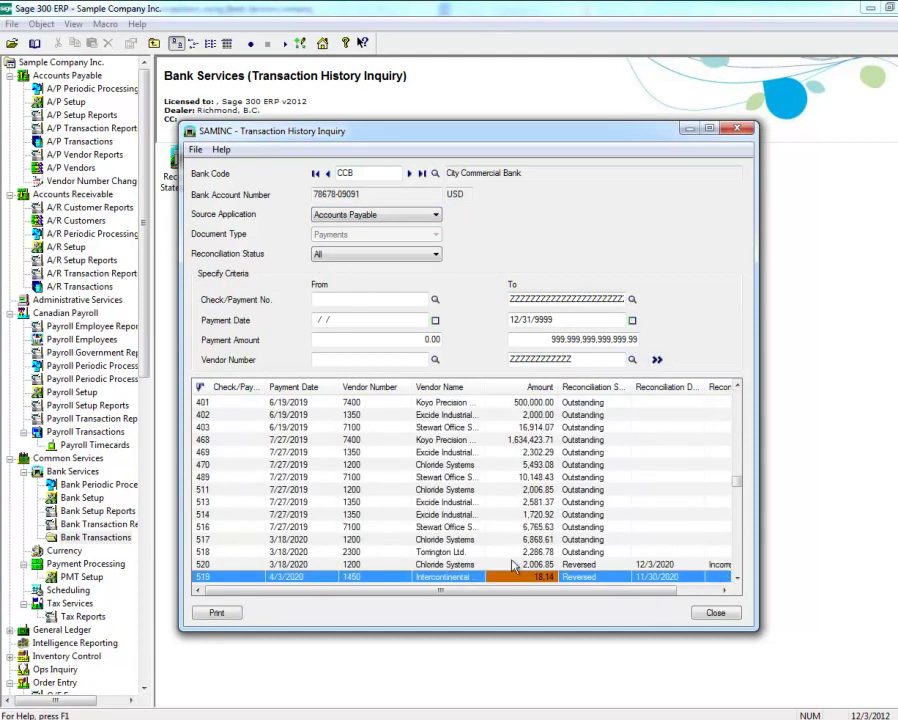
{"action": "left_click", "coordinate": [288, 568]}
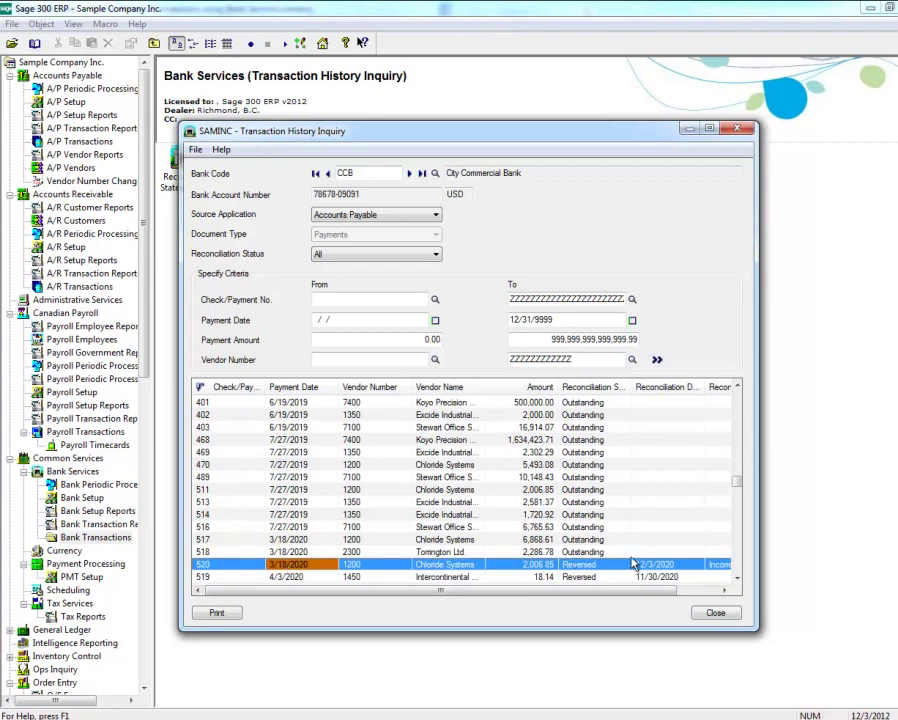
{"action": "left_click", "coordinate": [738, 497]}
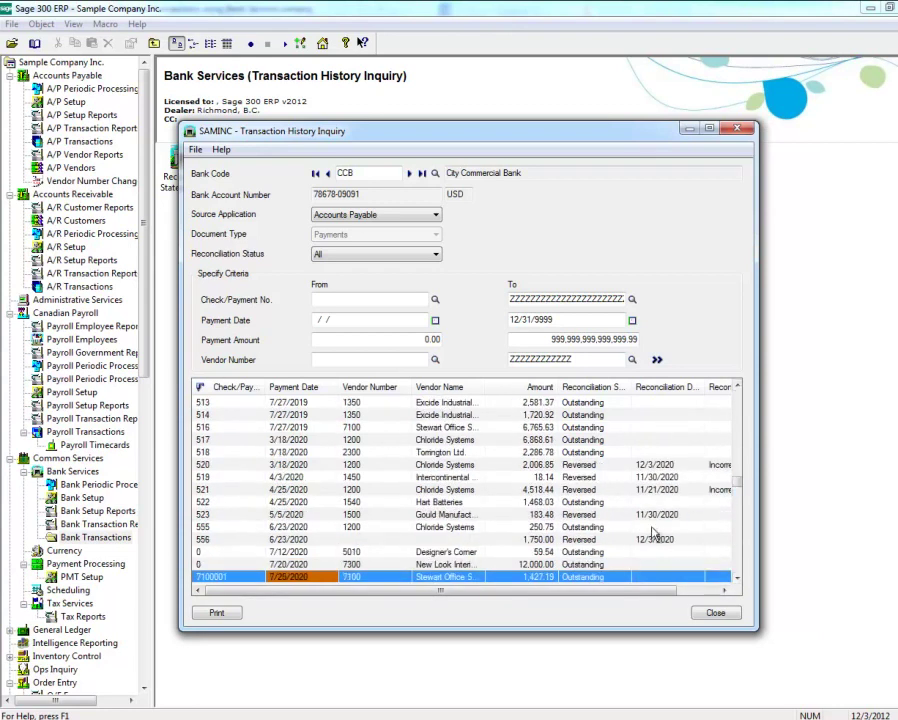
{"action": "left_click", "coordinate": [207, 540]}
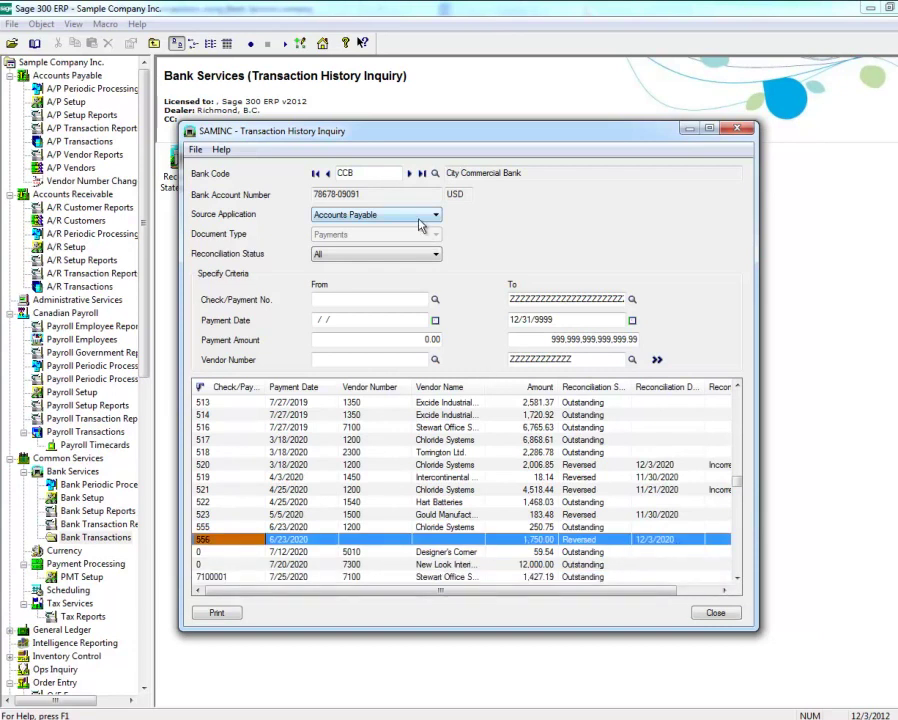
{"action": "left_click", "coordinate": [418, 218]}
{"action": "left_click", "coordinate": [420, 235]}
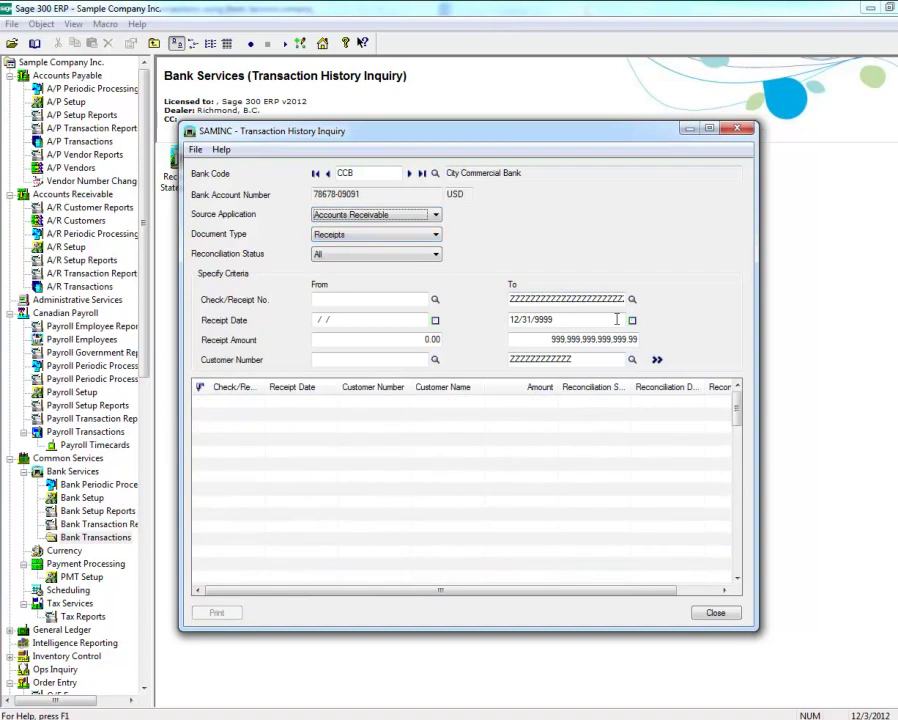
{"action": "left_click", "coordinate": [660, 361]}
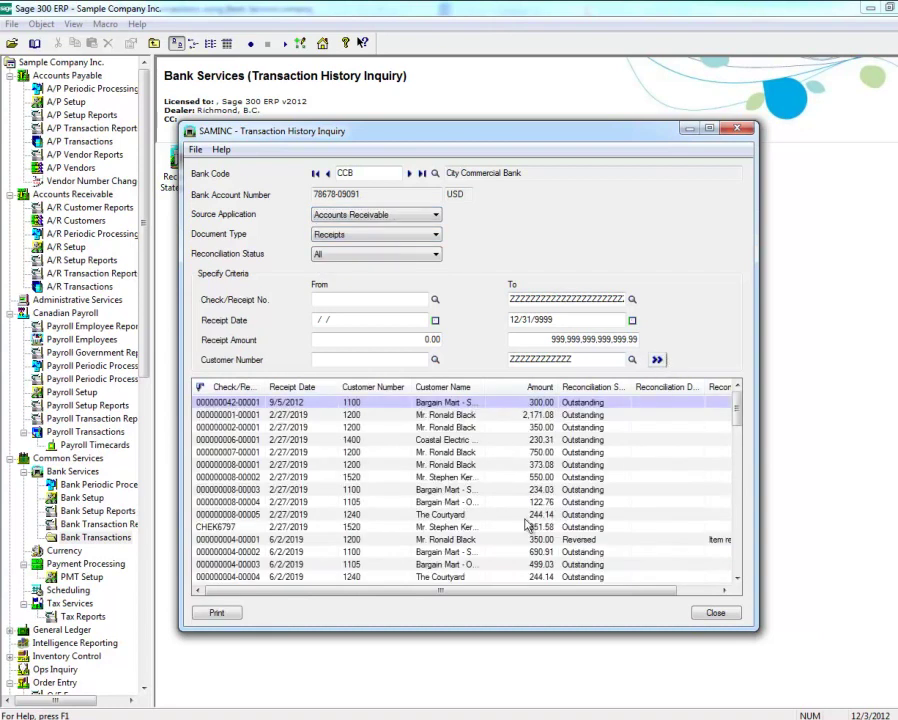
{"action": "left_click", "coordinate": [398, 541]}
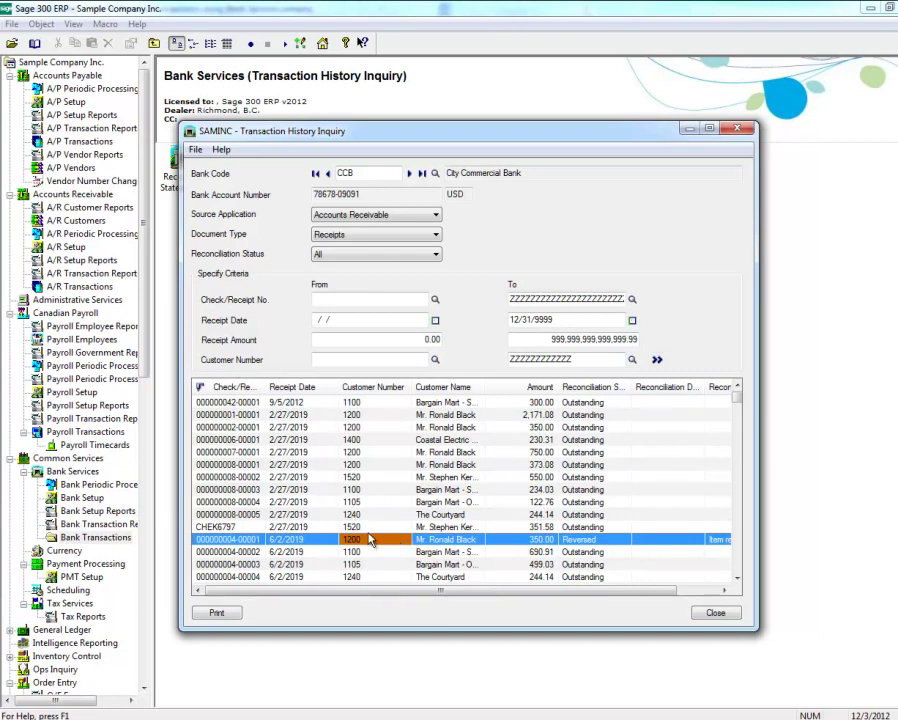
{"action": "key", "text": "Down"}
{"action": "key", "text": "Down"}
{"action": "key", "text": "Down"}
{"action": "key", "text": "Down"}
{"action": "key", "text": "Down"}
{"action": "key", "text": "Down"}
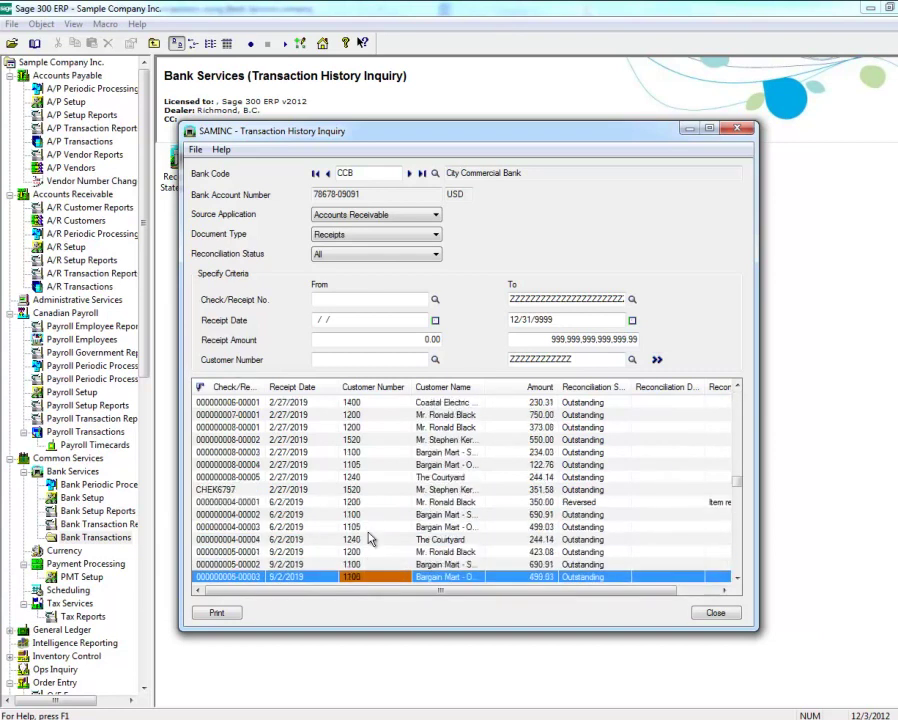
{"action": "key", "text": "Down"}
{"action": "key", "text": "Down"}
{"action": "key", "text": "Down"}
{"action": "key", "text": "Down"}
{"action": "key", "text": "Down"}
{"action": "key", "text": "Down"}
{"action": "key", "text": "Down"}
{"action": "key", "text": "Down"}
{"action": "key", "text": "Down"}
{"action": "key", "text": "Down"}
{"action": "key", "text": "Down"}
{"action": "key", "text": "Down"}
{"action": "key", "text": "Down"}
{"action": "key", "text": "Down"}
{"action": "key", "text": "Down"}
{"action": "key", "text": "Down"}
{"action": "key", "text": "Down"}
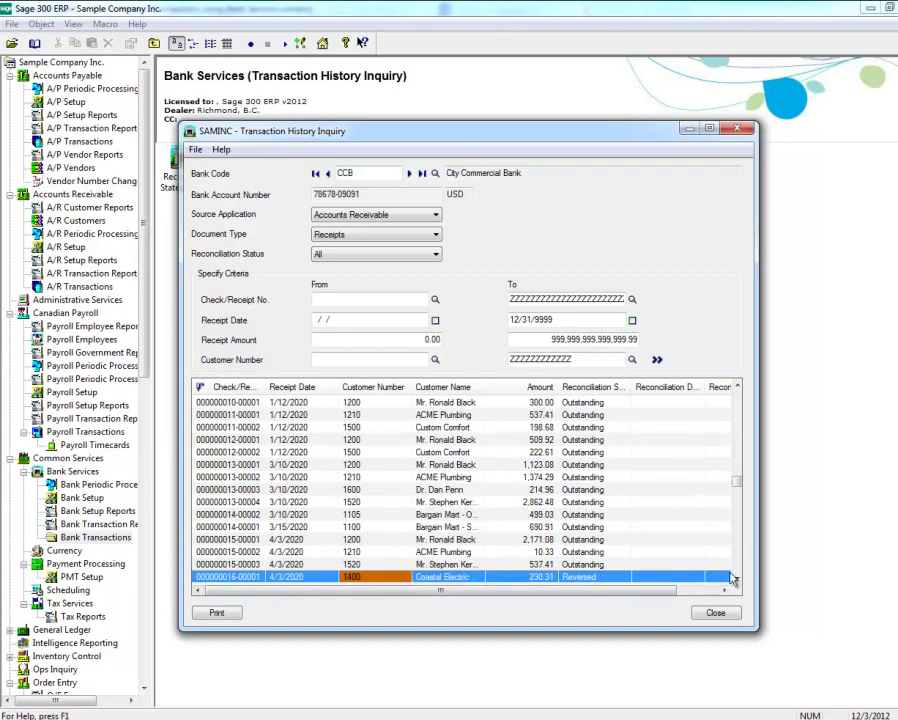
{"action": "left_click", "coordinate": [408, 217]}
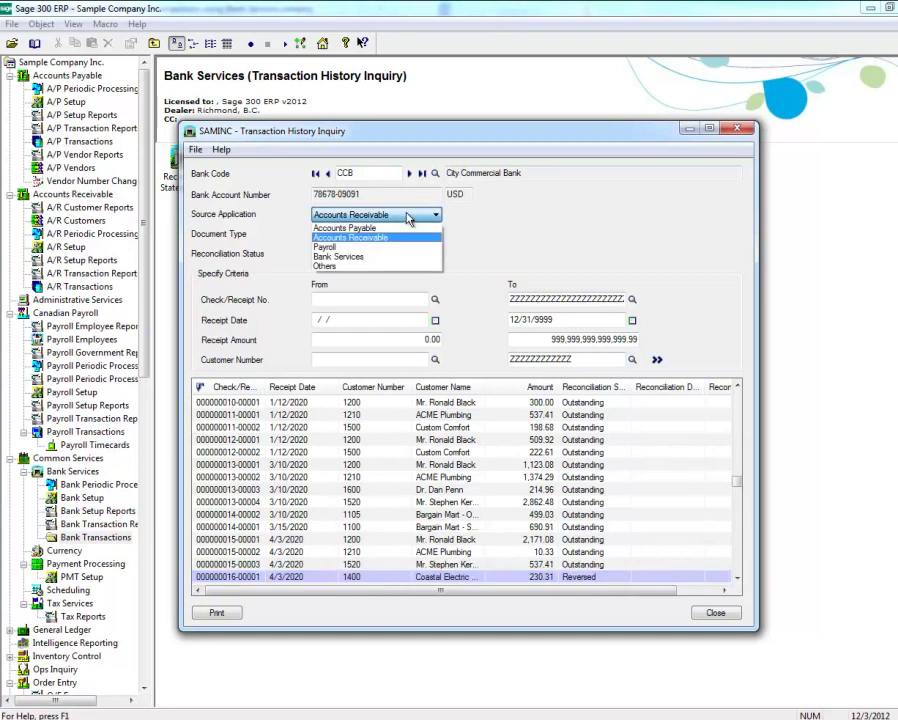
Show Bank Services withdrawals, confirm 25.00 and 10.00 are Reversed on 12/3/2020, then close
{"action": "left_click", "coordinate": [390, 256]}
{"action": "left_click", "coordinate": [390, 235]}
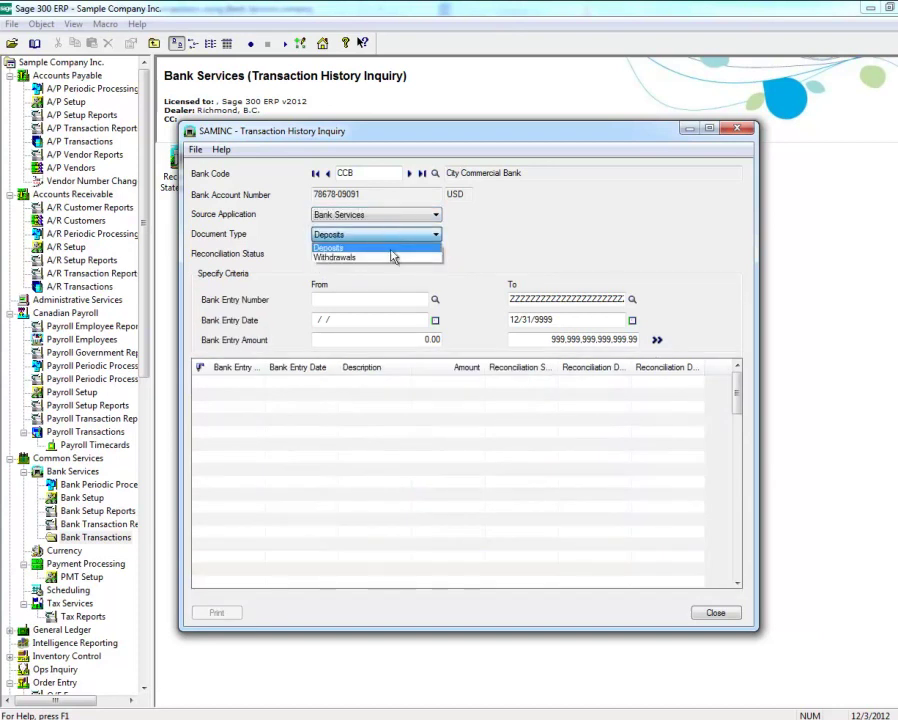
{"action": "left_click", "coordinate": [393, 257]}
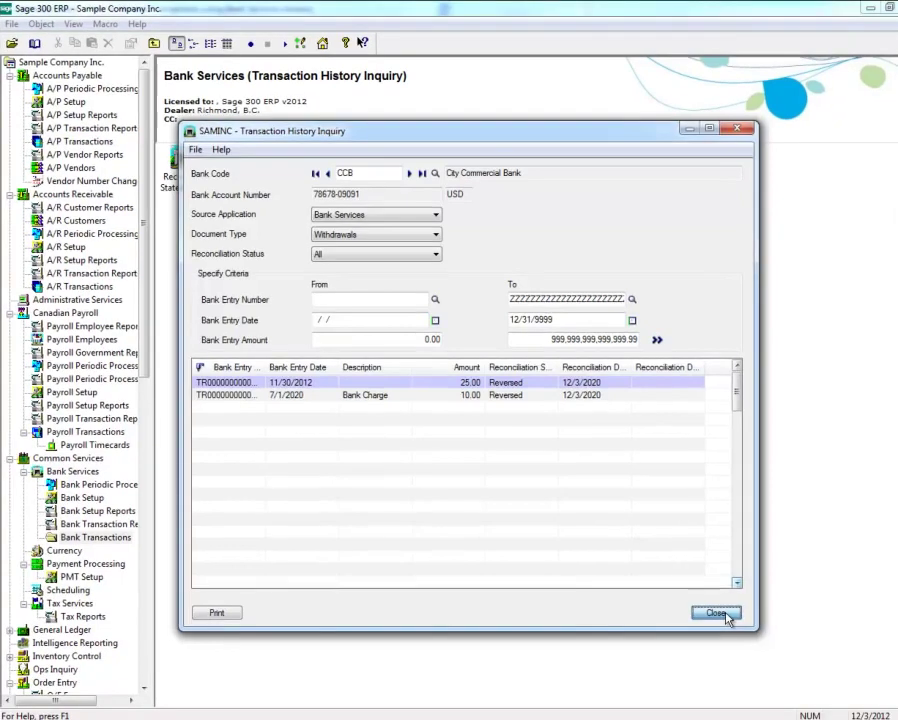
{"action": "left_click", "coordinate": [722, 621]}
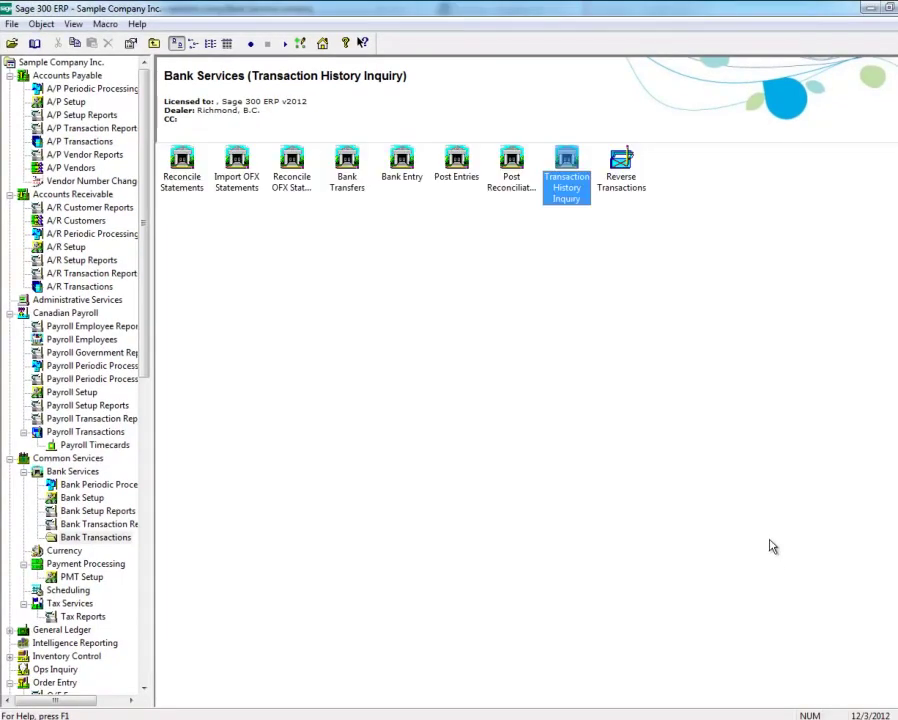